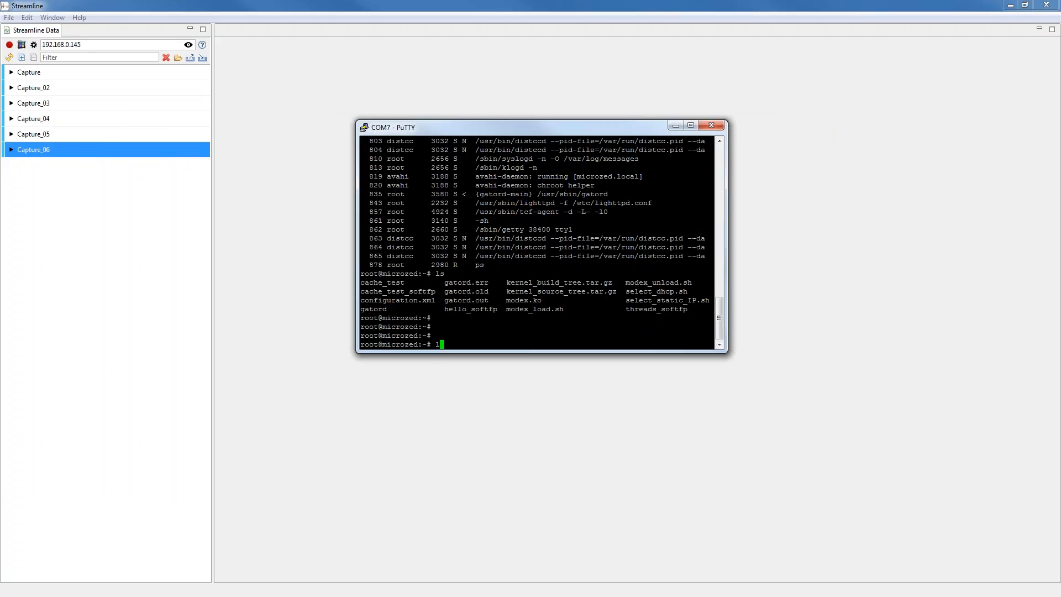
# Step: List the files in the target's home directory and highlight the cache_test_softfp program name
pyautogui.press('Return')
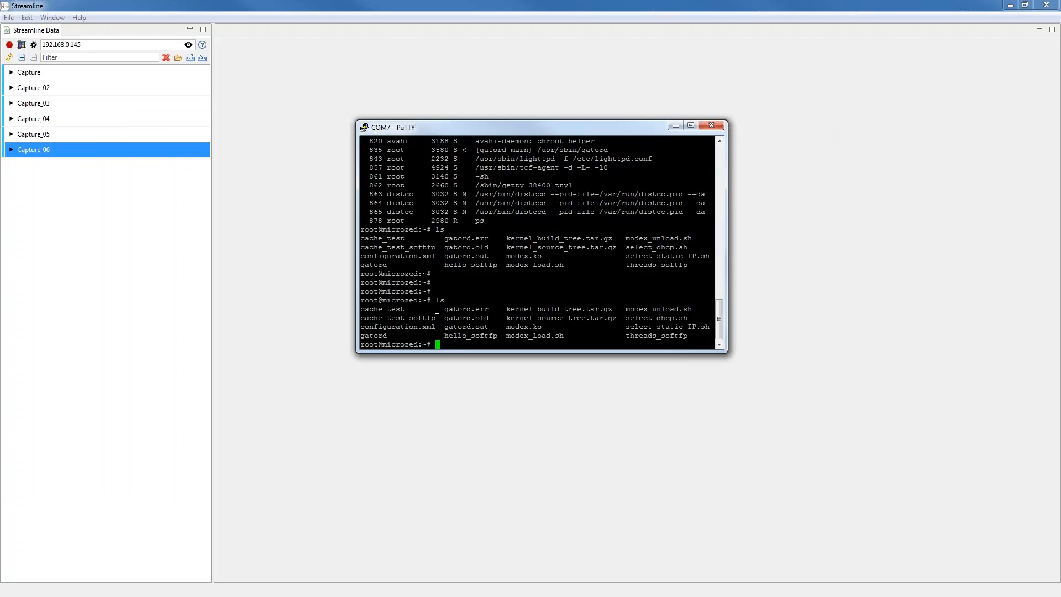
pyautogui.moveTo(441, 318); pyautogui.dragTo(362, 319)
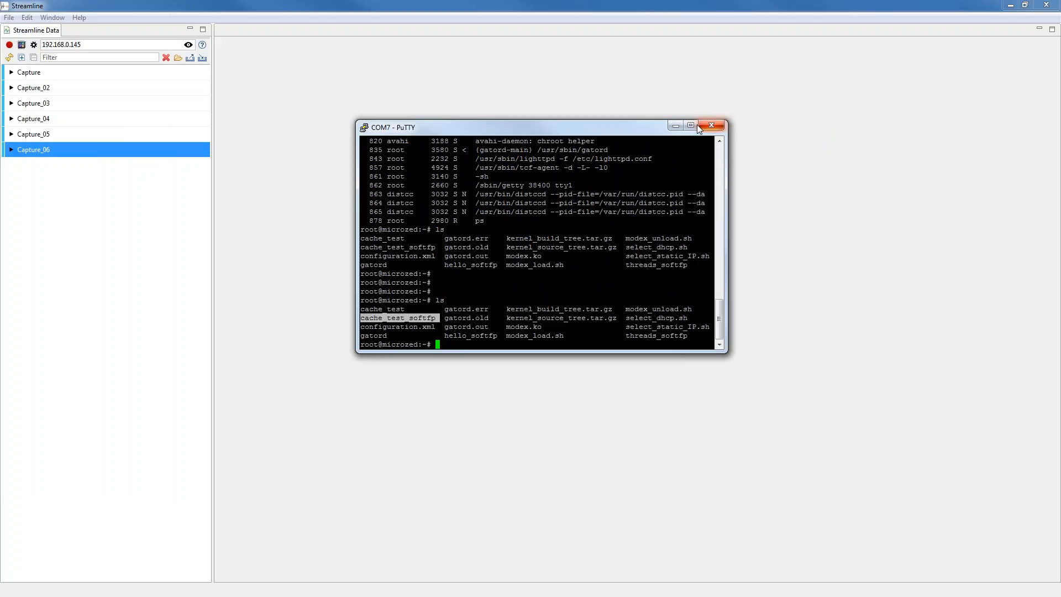
pyautogui.click(675, 126)
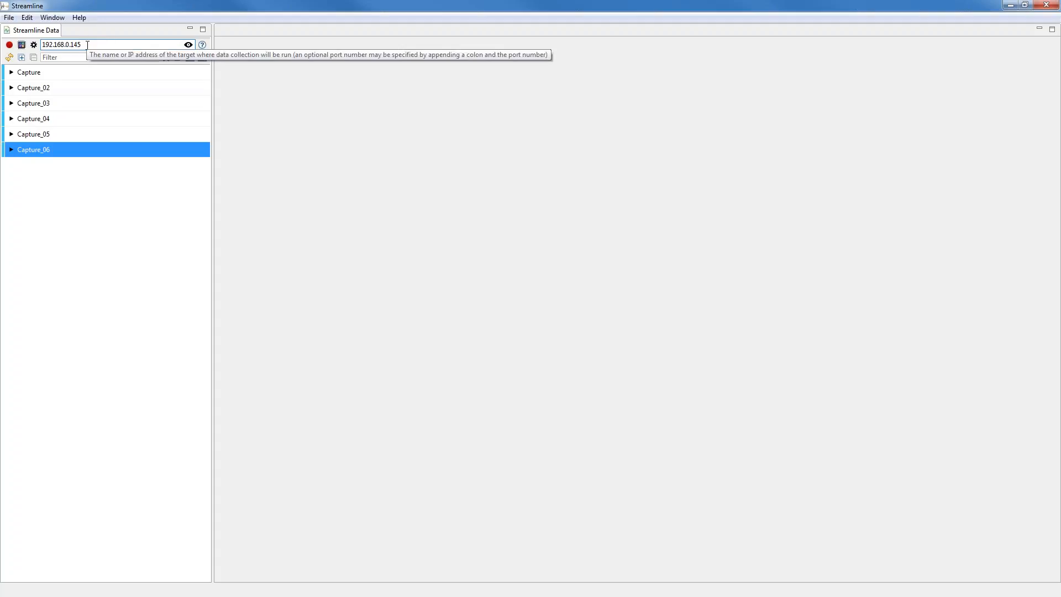
# Step: Browse for target connections and select the microzed agent at 192.168.0.145
pyautogui.click(188, 44)
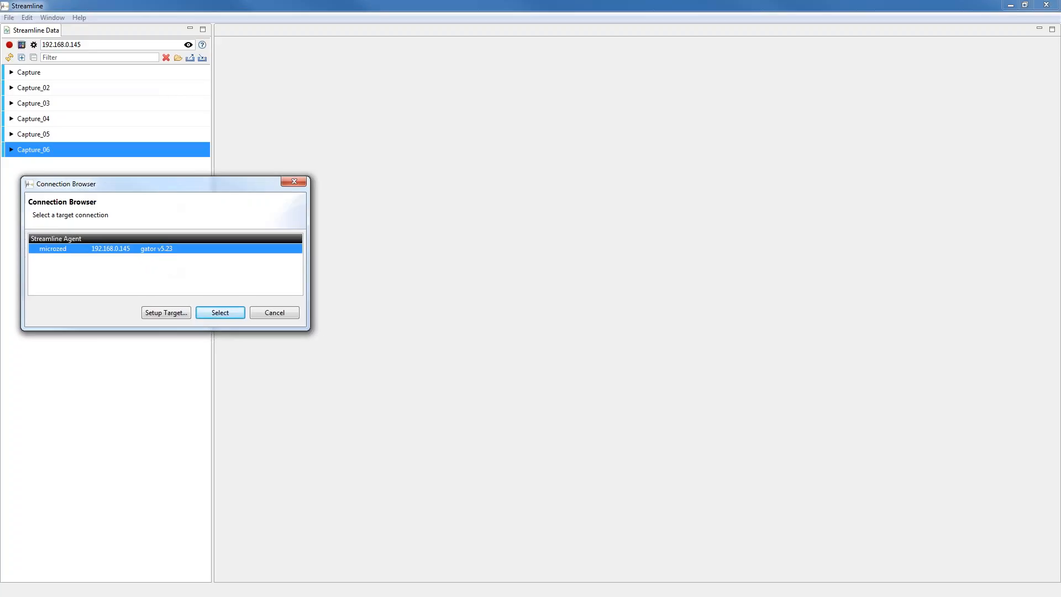
pyautogui.moveTo(162, 183); pyautogui.dragTo(383, 38)
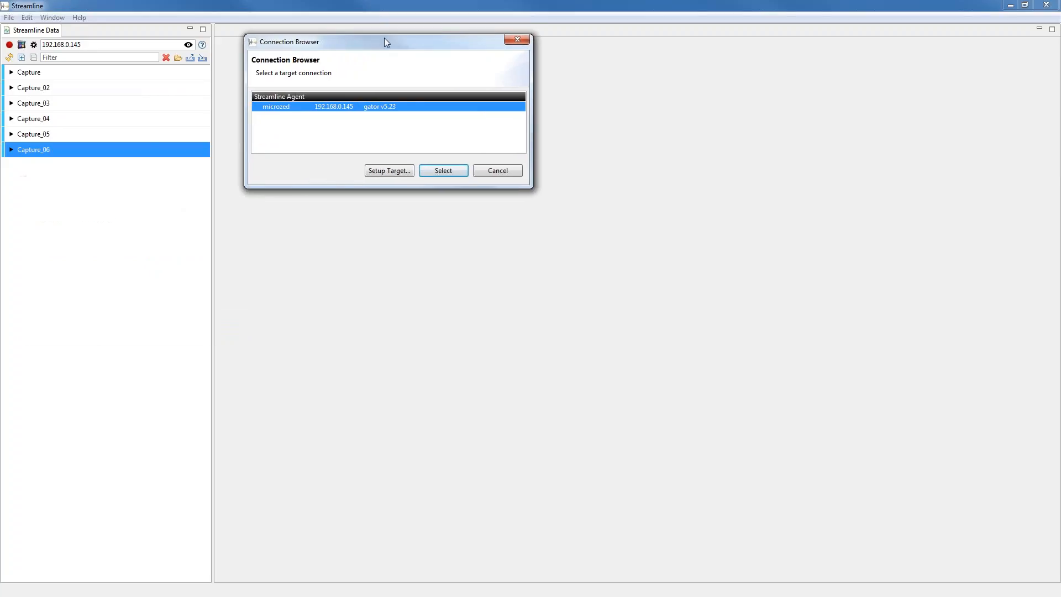
pyautogui.click(392, 109)
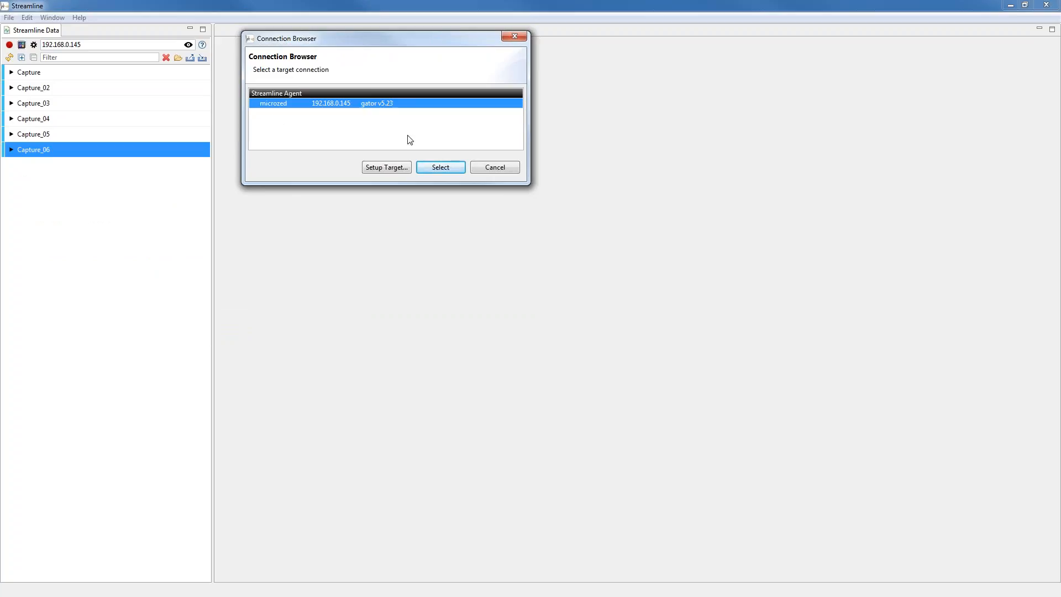
pyautogui.click(430, 170)
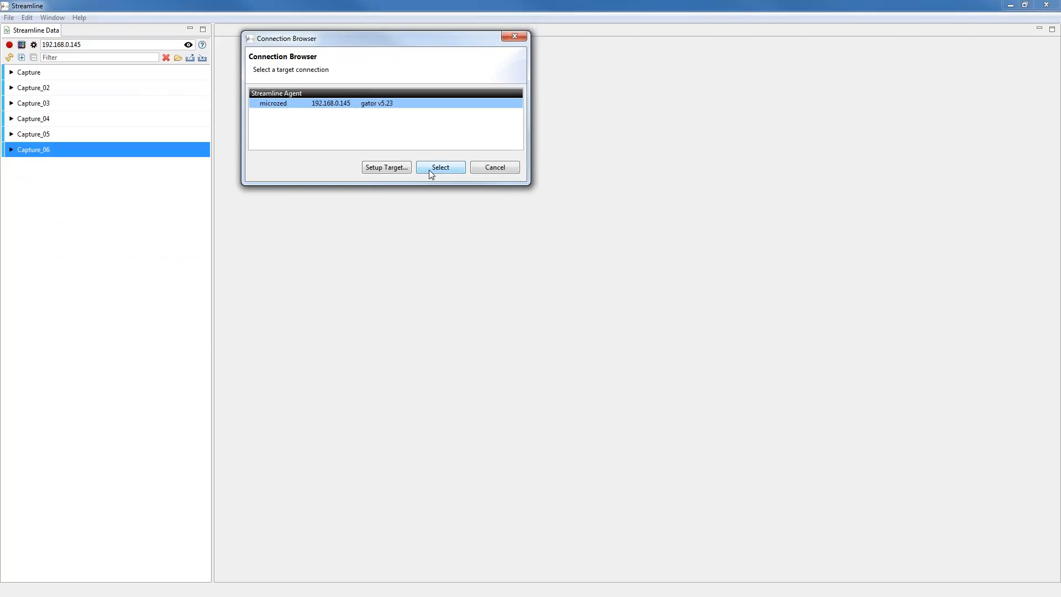
# Step: Check the vmlinux and cache_test_softfp program images in the capture and analysis options and save the options
pyautogui.click(32, 47)
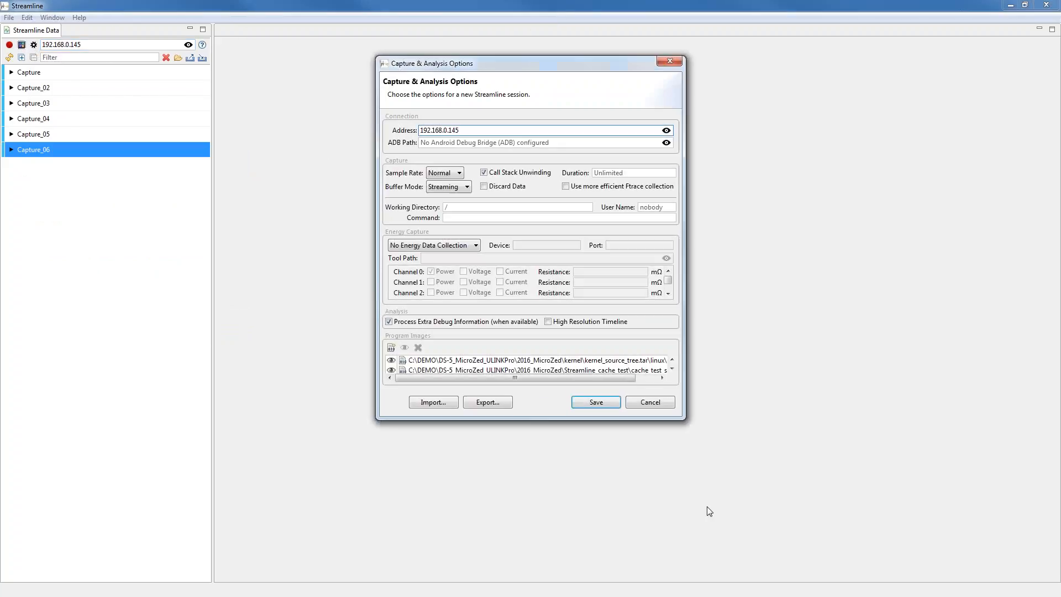
pyautogui.moveTo(685, 419); pyautogui.dragTo(821, 442)
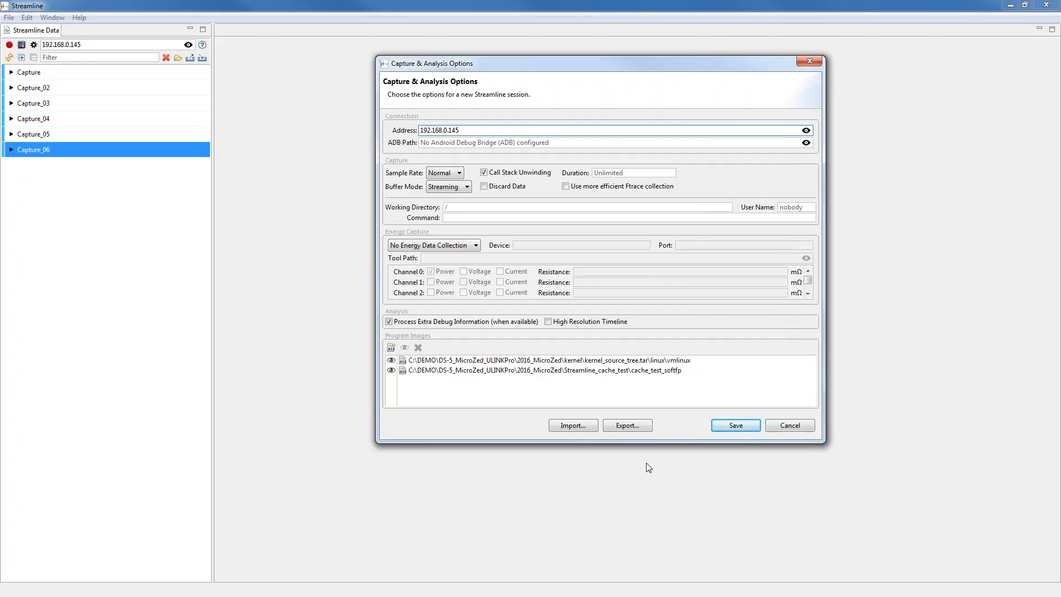
pyautogui.click(678, 360)
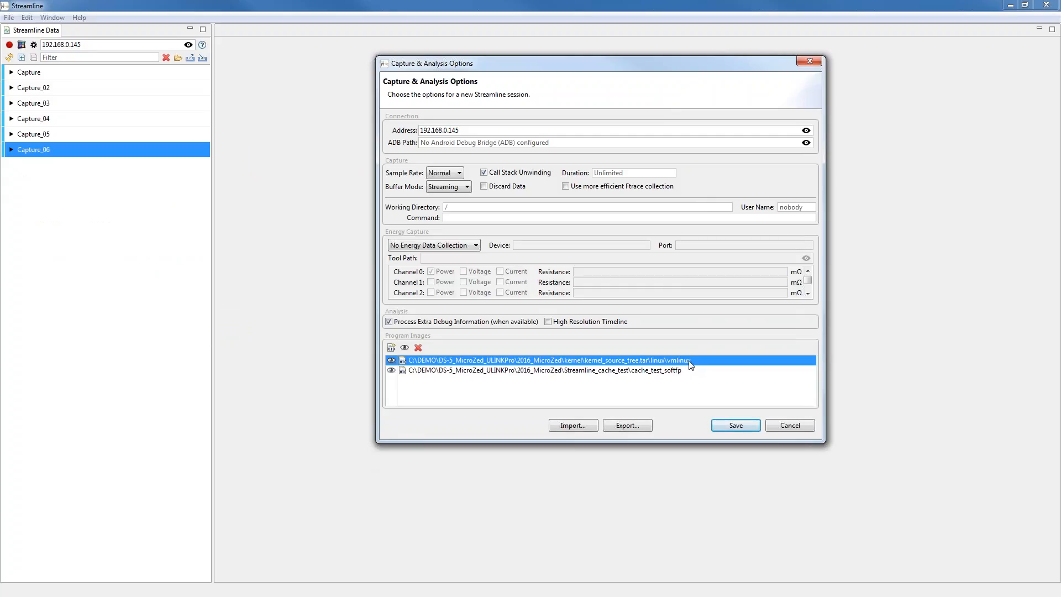
pyautogui.click(676, 372)
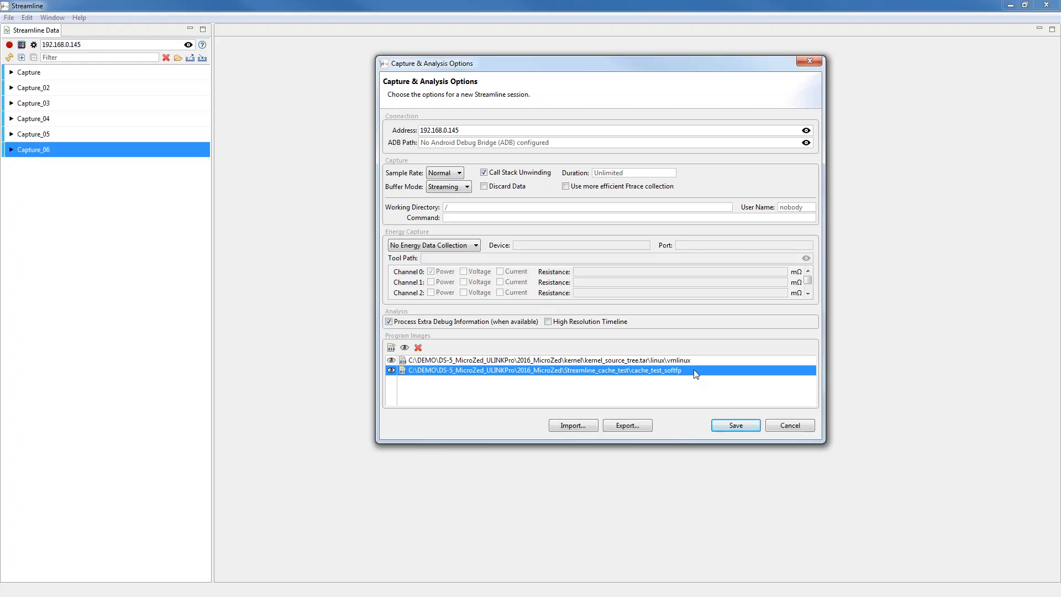
pyautogui.click(736, 425)
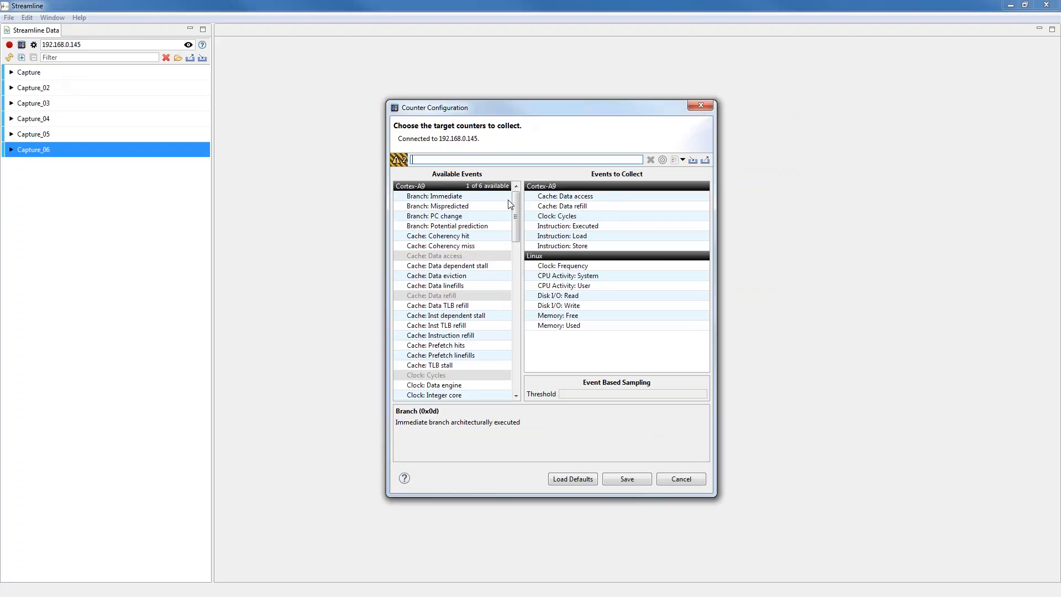
# Step: Review and save the target counter configuration, and start a capture stored as Capture_07.apc
pyautogui.moveTo(516, 205); pyautogui.dragTo(529, 358)
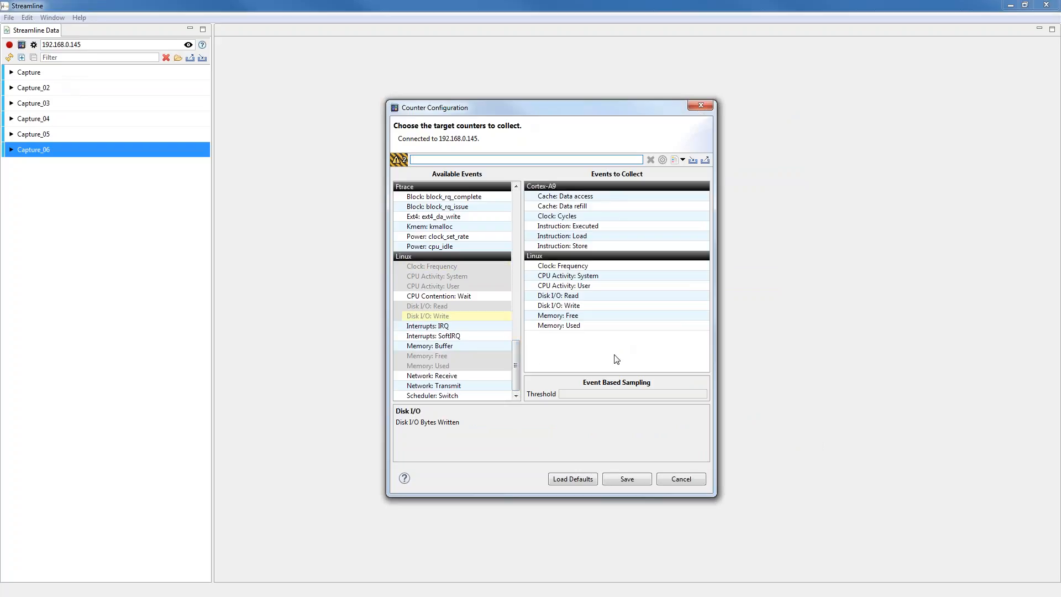
pyautogui.click(628, 480)
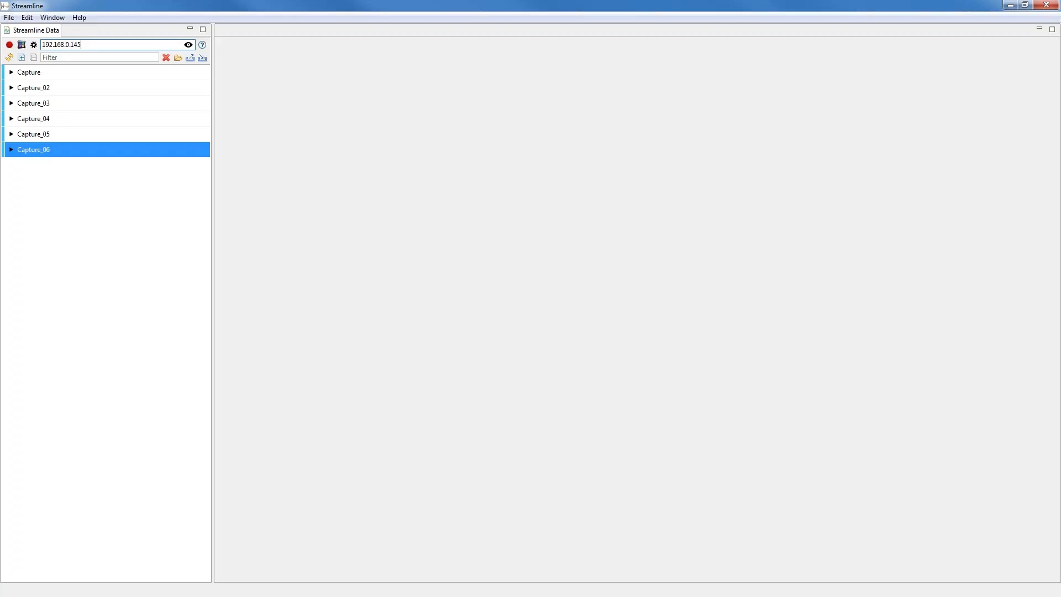
pyautogui.click(10, 45)
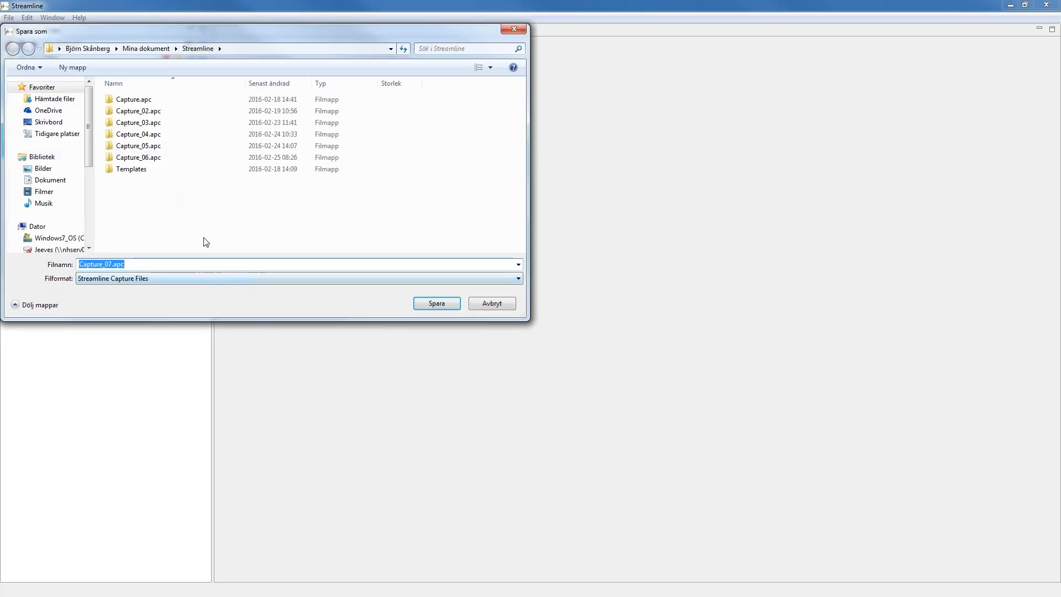
pyautogui.click(431, 303)
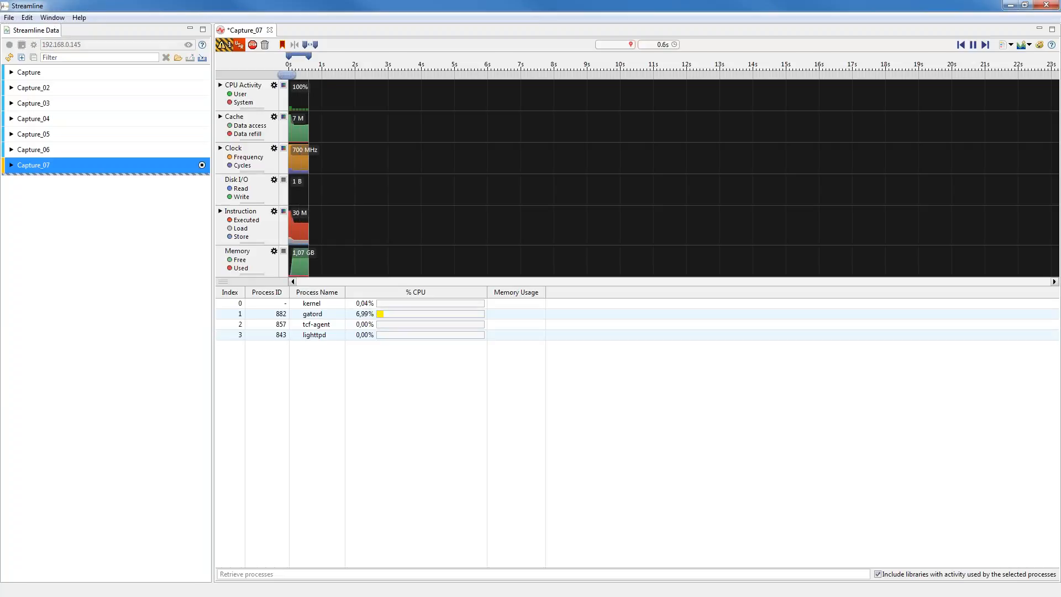
# Step: Switch to the PuTTY terminal to run ./cache_test_softfp on the target, and stop the Streamline capture
pyautogui.hotkey('alt', 'Tab')
pyautogui.moveTo(555, 126); pyautogui.dragTo(545, 280)
pyautogui.press('Return')
pyautogui.write('ls')
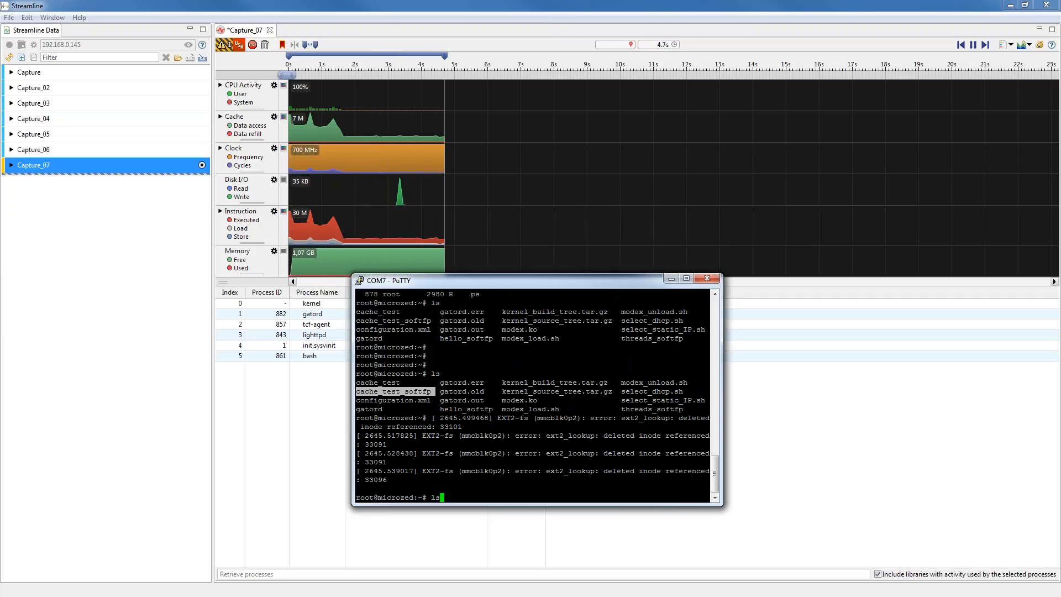
pyautogui.press('Up')
pyautogui.press('Up')
pyautogui.press('Return')
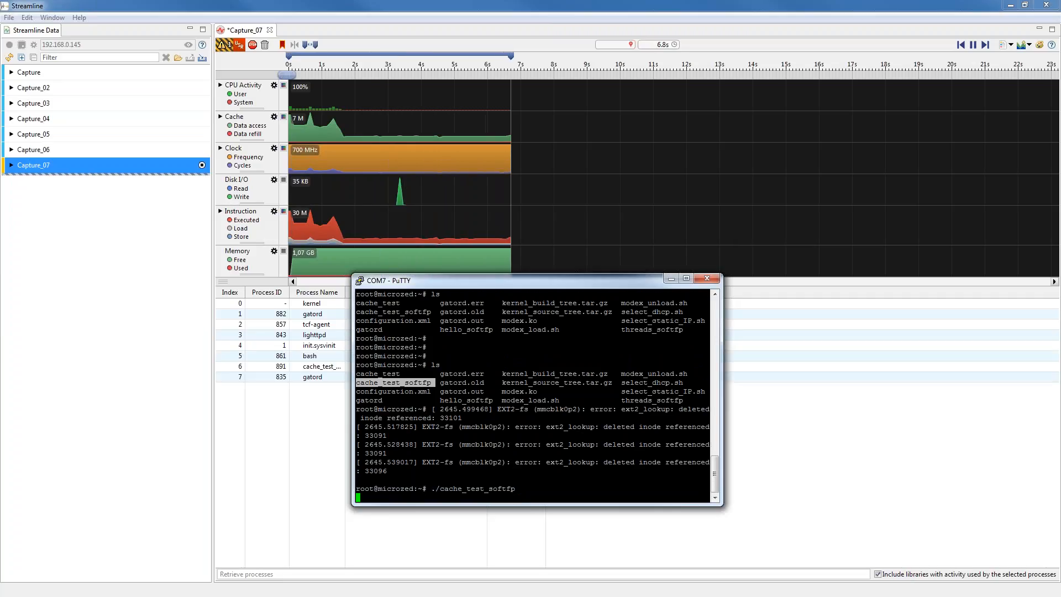
pyautogui.click(672, 281)
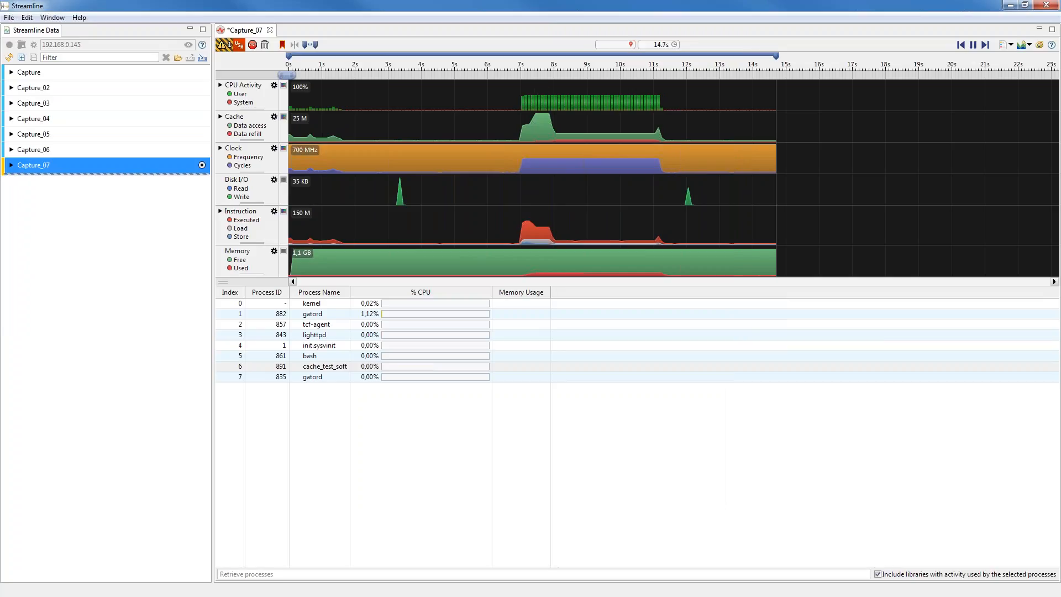
pyautogui.click(253, 46)
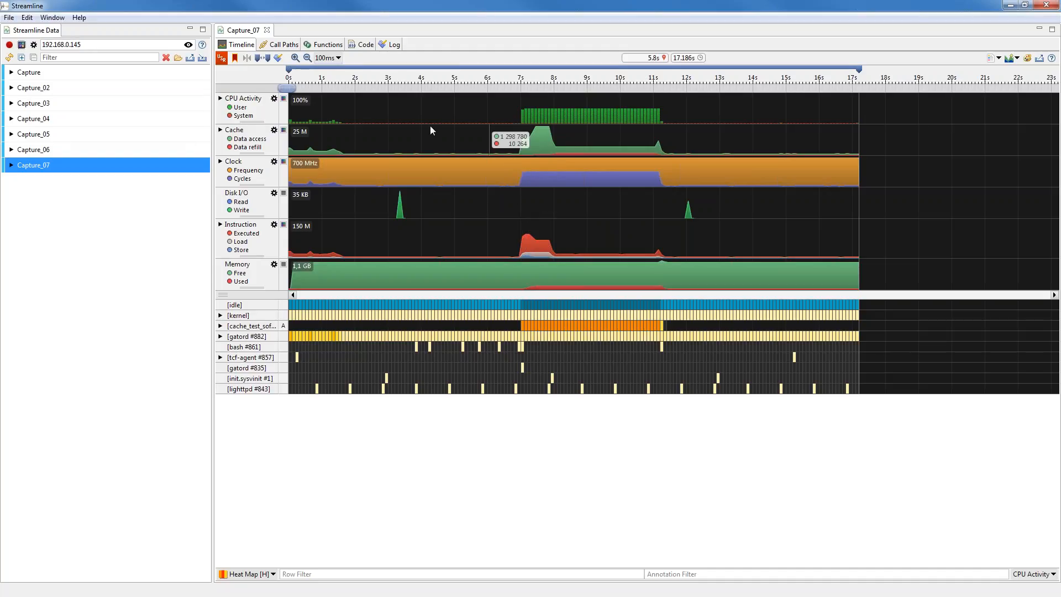
# Step: Examine CPU activity per core, isolate the cache_test_softfp process activity in the charts, and expand its annotation channel
pyautogui.click(220, 99)
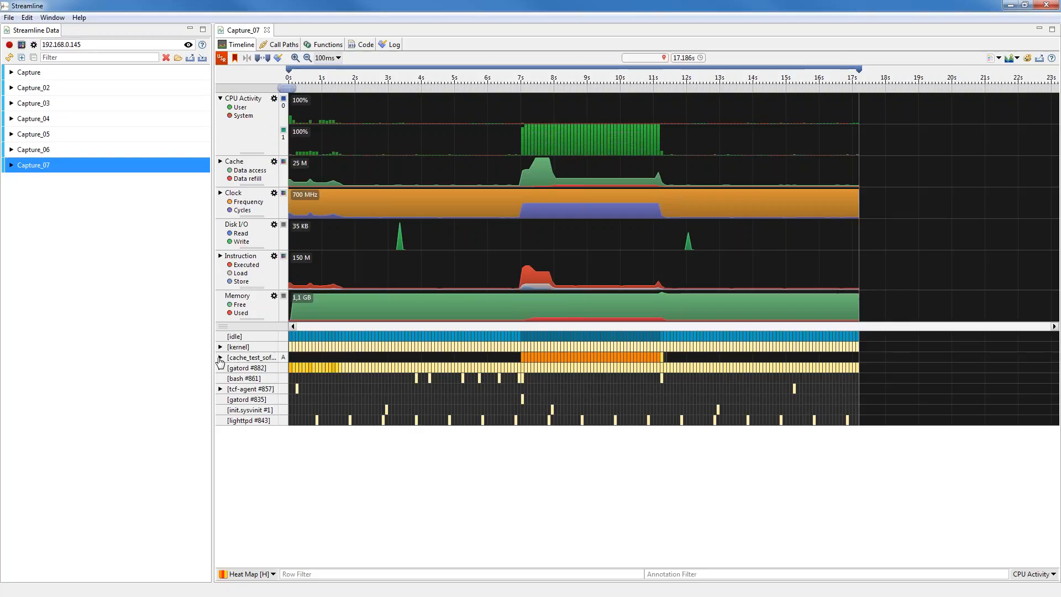
pyautogui.click(243, 359)
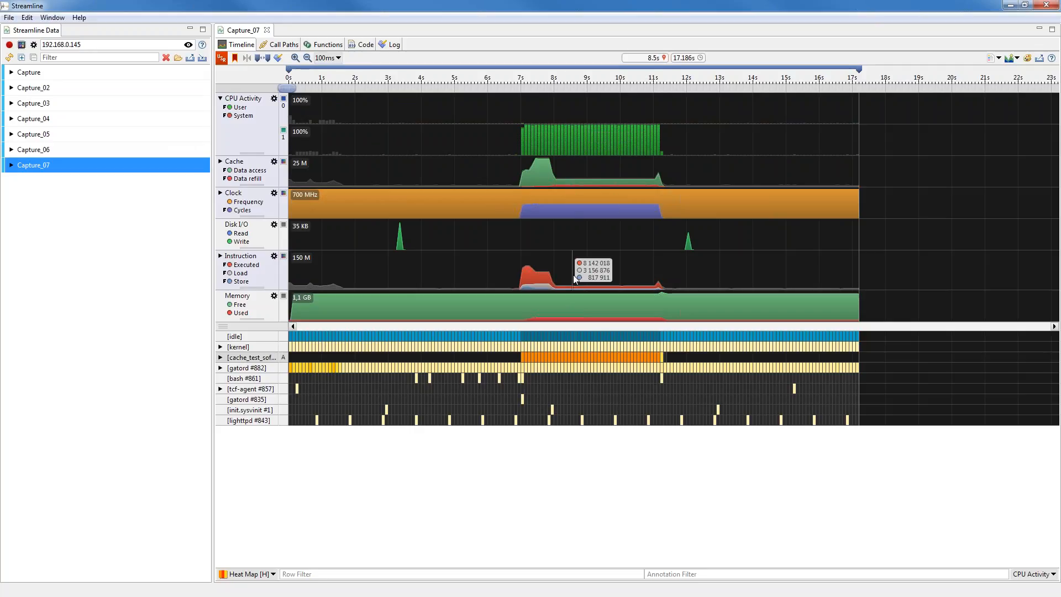
pyautogui.click(235, 357)
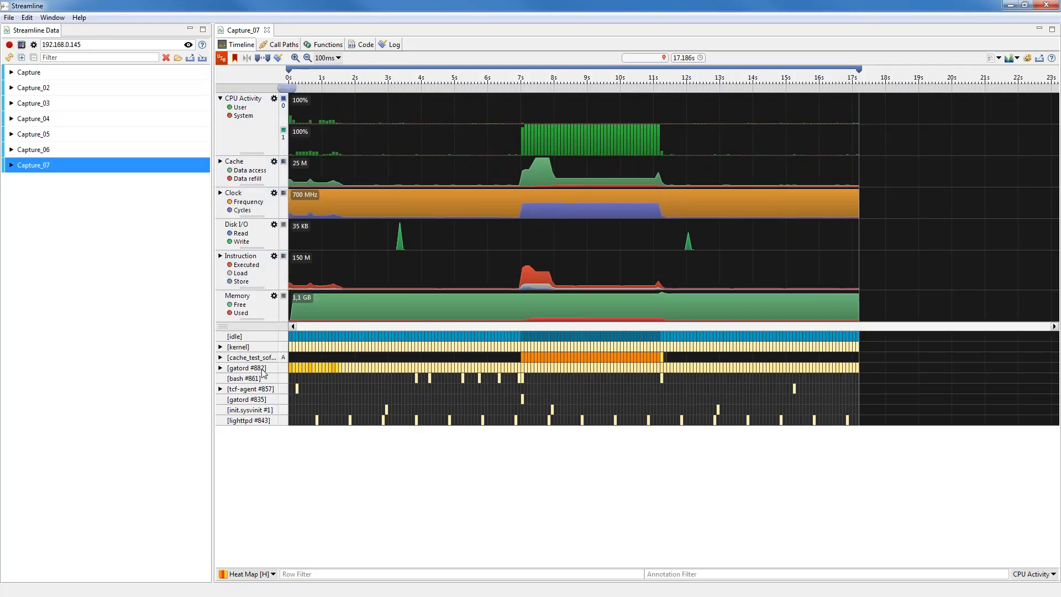
pyautogui.click(220, 357)
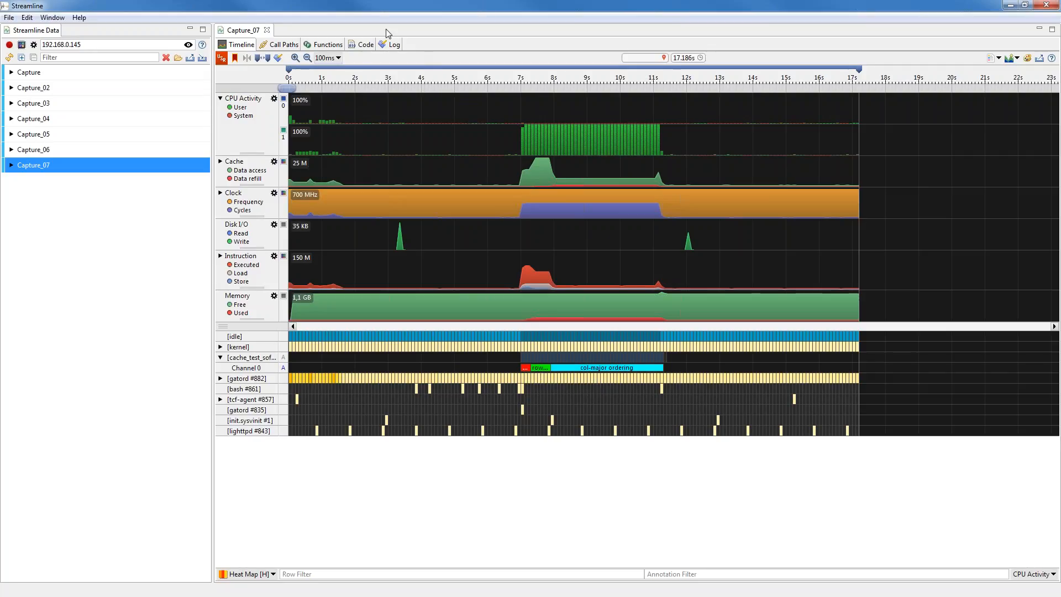
# Step: Review the logged annotations of the capture and show the row-major ordering entry in the timeline
pyautogui.click(393, 46)
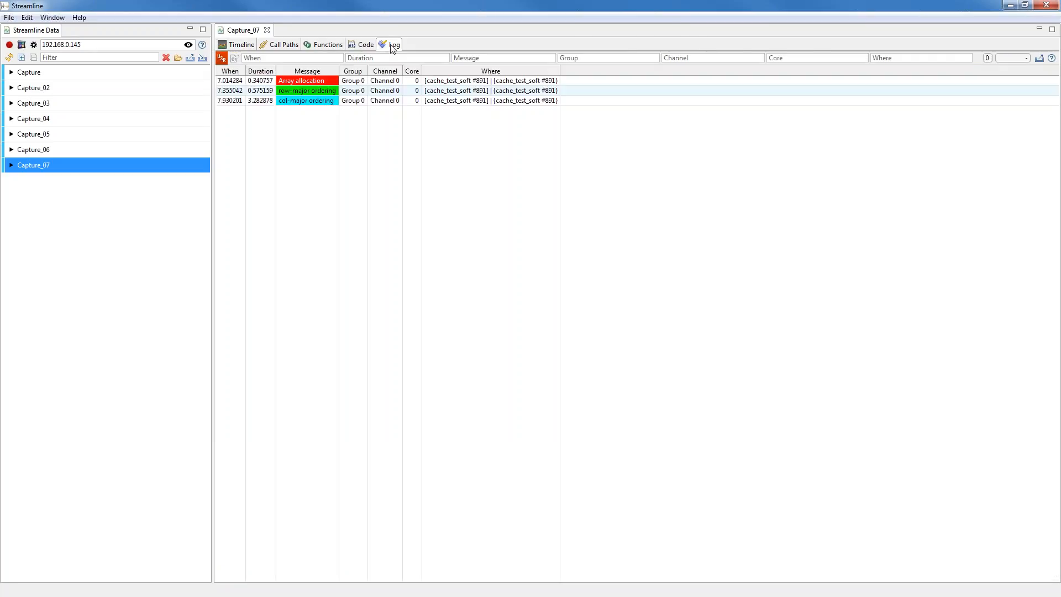
pyautogui.click(303, 80)
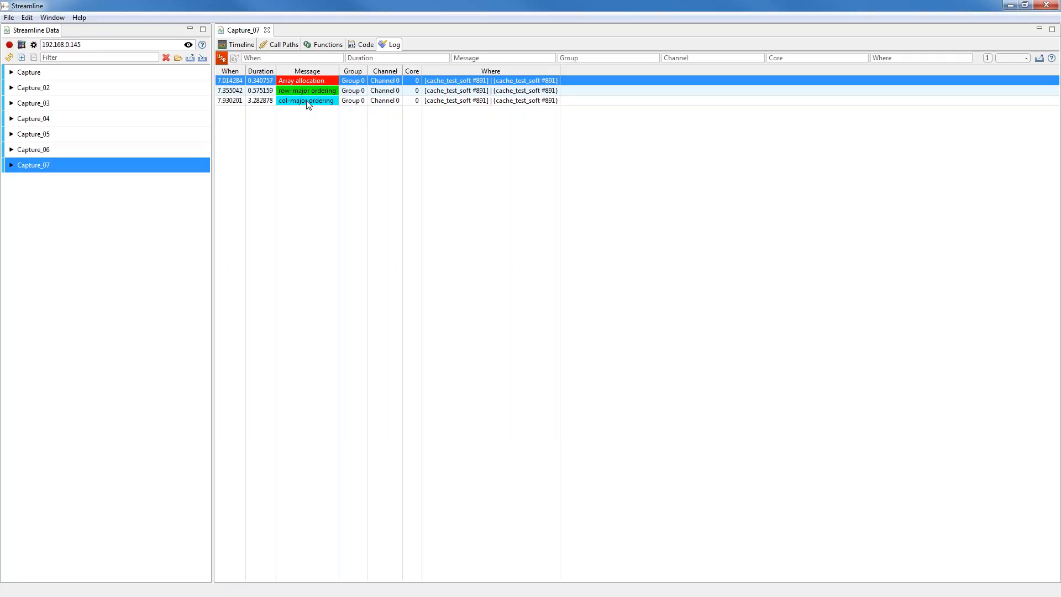
pyautogui.click(293, 91)
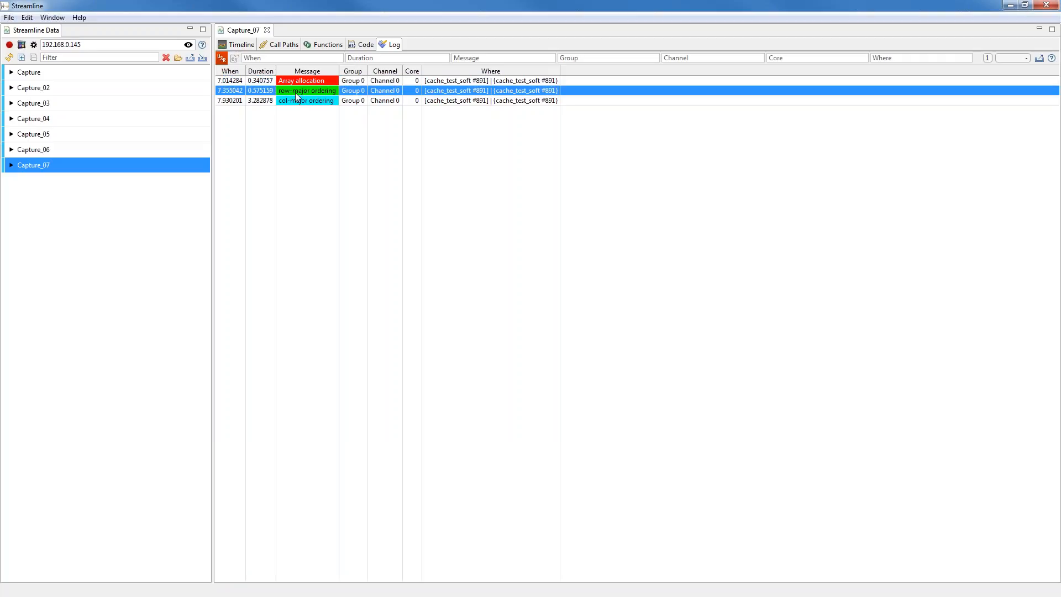
pyautogui.doubleClick(296, 93)
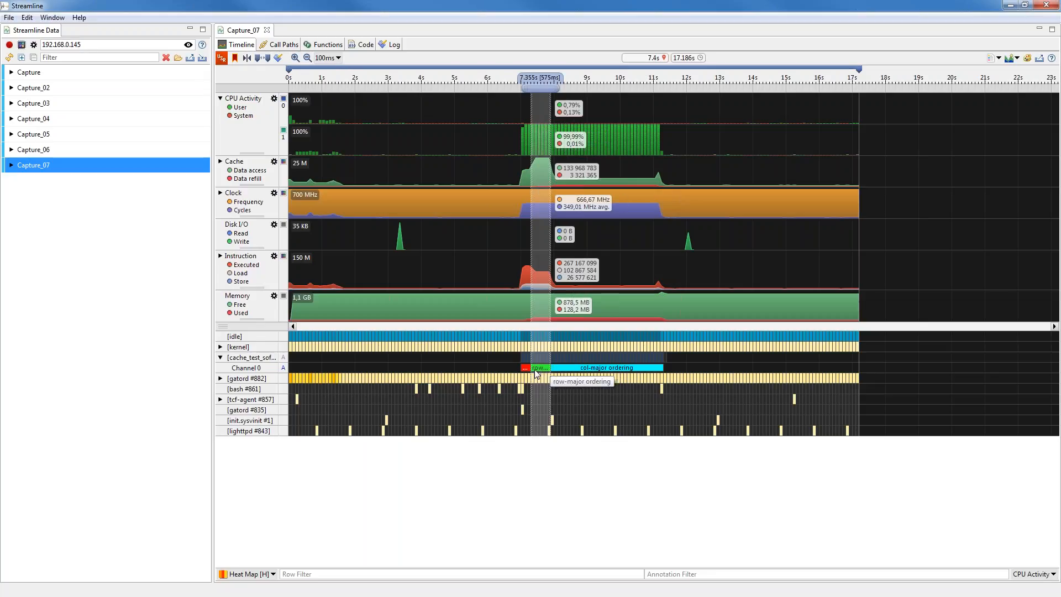
# Step: Display the function samples for the marked interval and move the timeline marker to the 0.5 s interval at 7.9 s
pyautogui.click(249, 574)
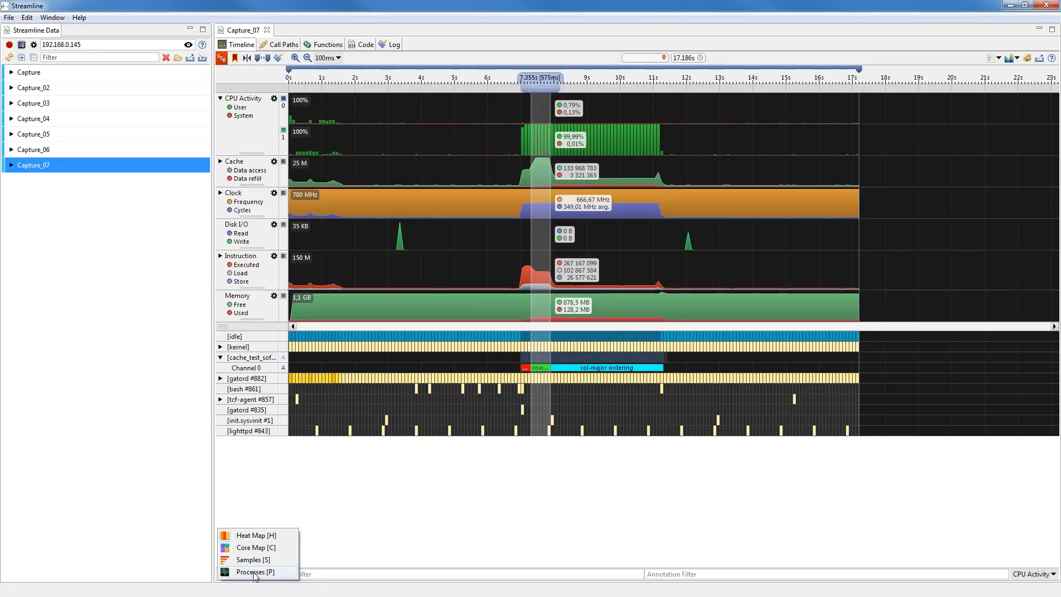
pyautogui.click(253, 560)
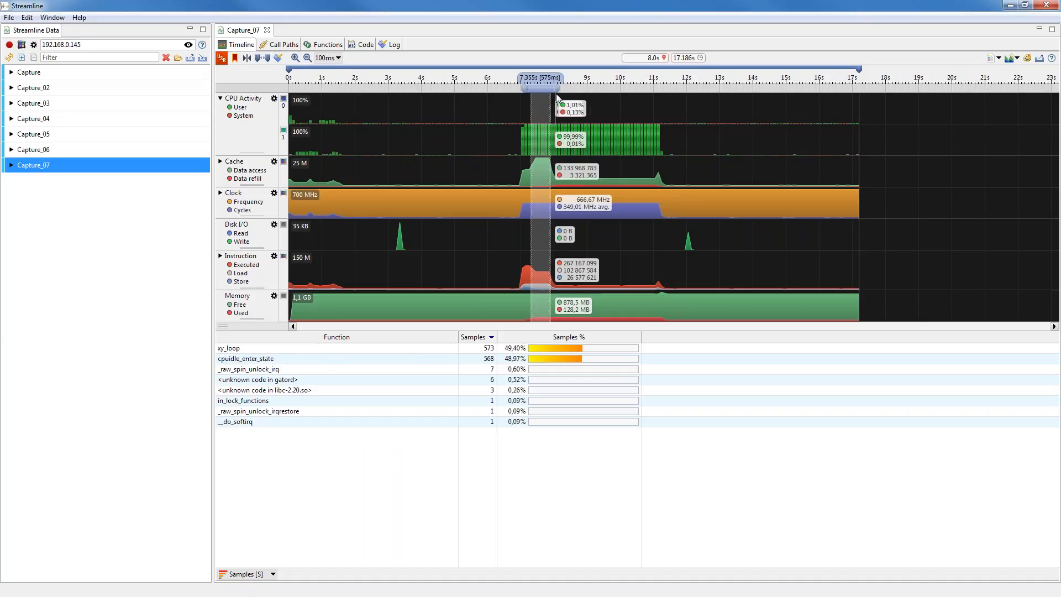
pyautogui.moveTo(557, 89)
pyautogui.mouseDown()
pyautogui.moveTo(586, 89)
pyautogui.moveTo(547, 90)
pyautogui.moveTo(646, 90)
pyautogui.moveTo(433, 90)
pyautogui.moveTo(627, 92)
pyautogui.moveTo(518, 93)
pyautogui.moveTo(552, 90)
pyautogui.mouseUp()
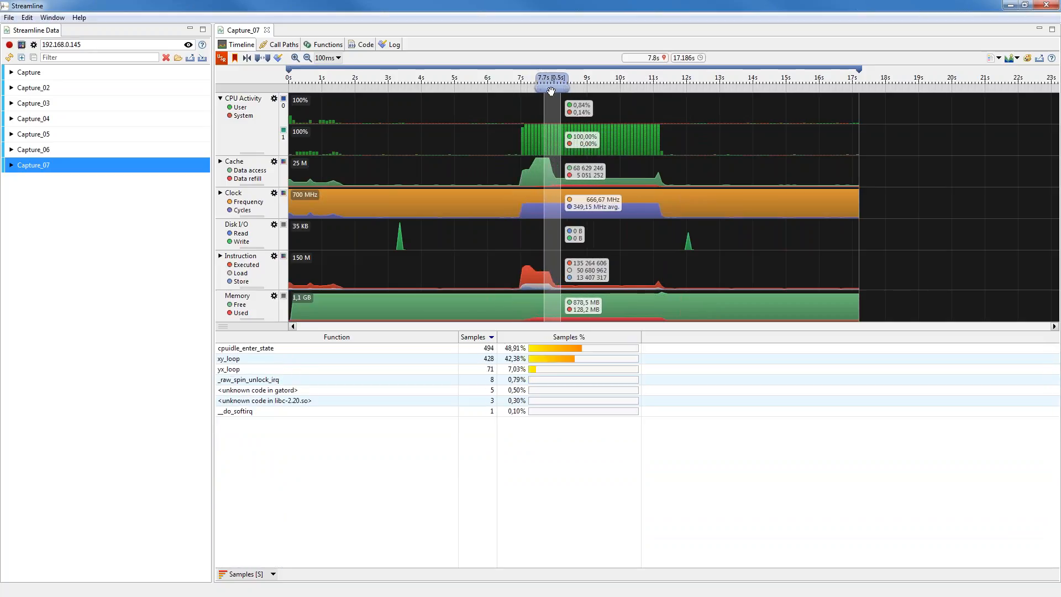
# Step: Display the core map below the charts and collapse the cache_test_softfp process to examine which core ran it
pyautogui.click(252, 576)
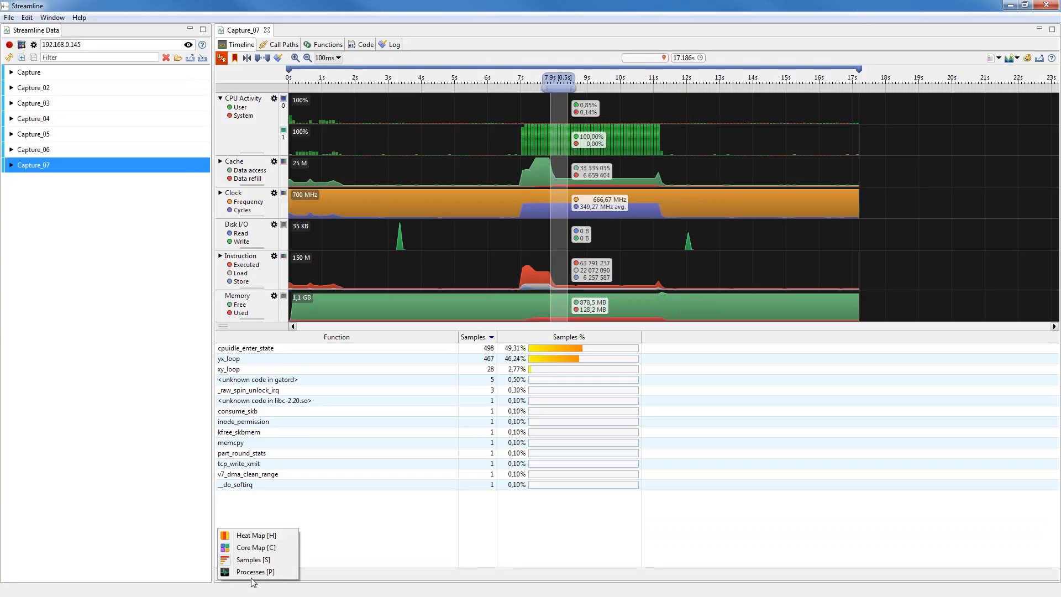
pyautogui.click(262, 548)
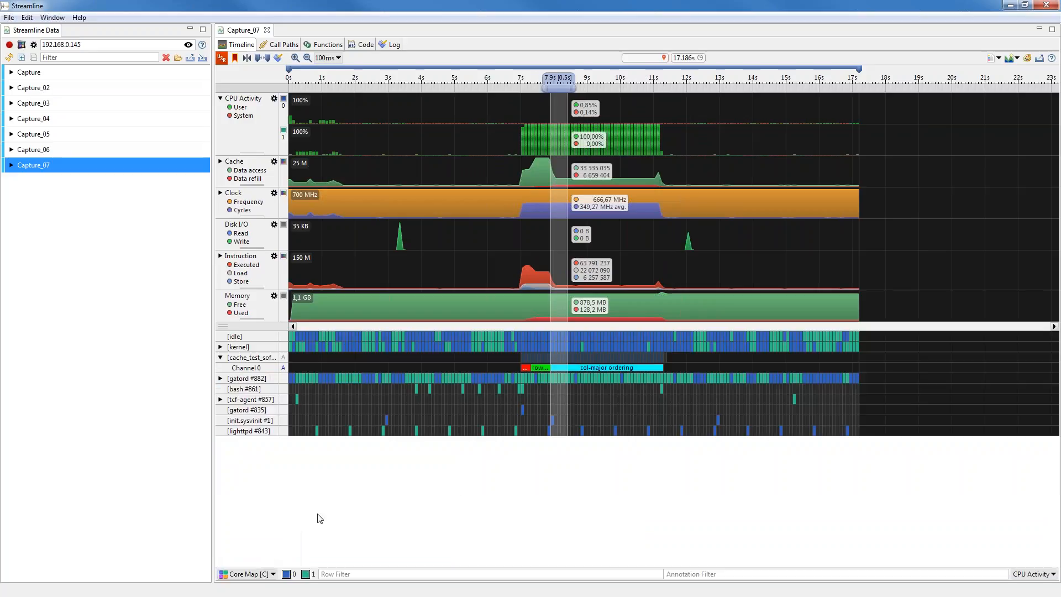
pyautogui.click(220, 357)
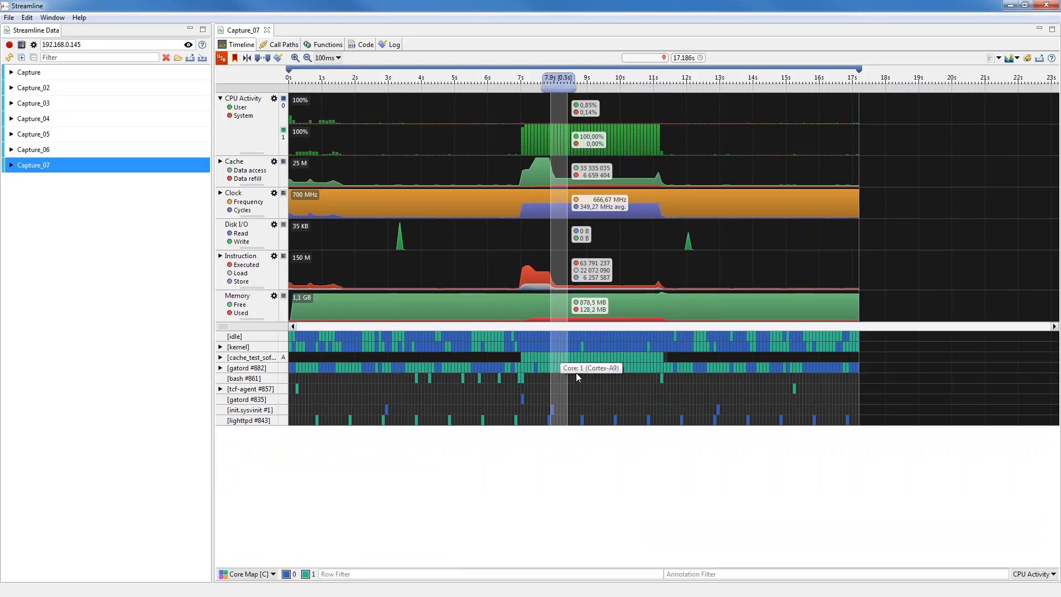
# Step: Review the capture's call paths per process and its function list, widening the % Total column to compare the functions' shares
pyautogui.click(279, 45)
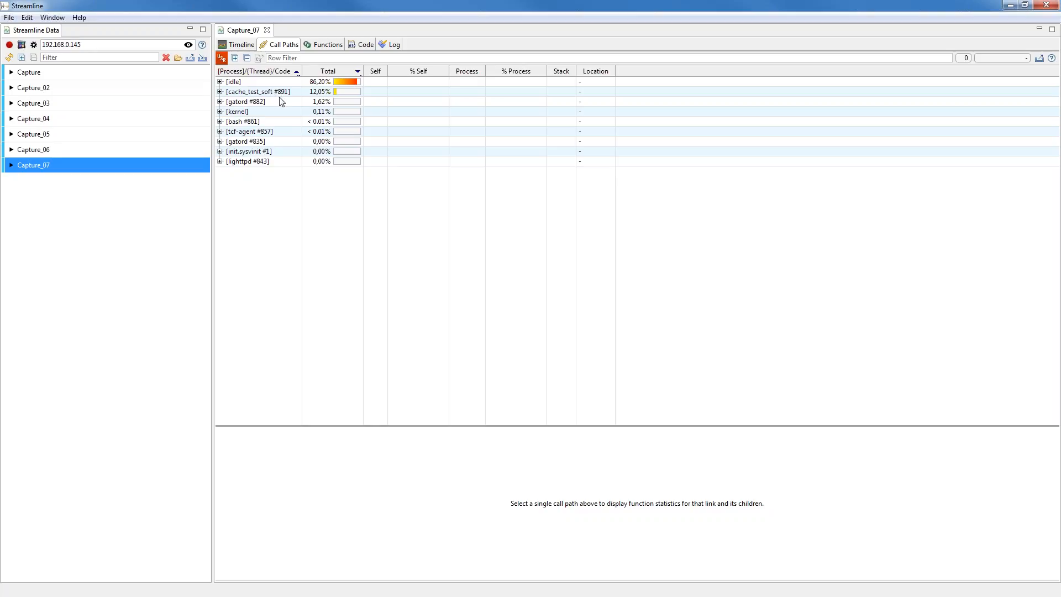
pyautogui.click(325, 47)
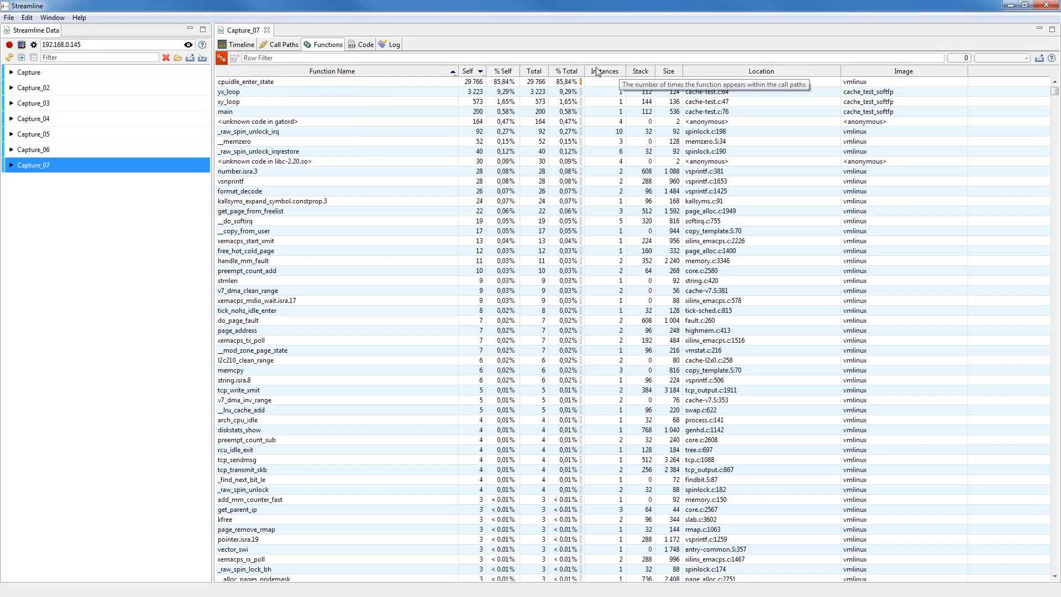
pyautogui.moveTo(584, 71); pyautogui.dragTo(728, 73)
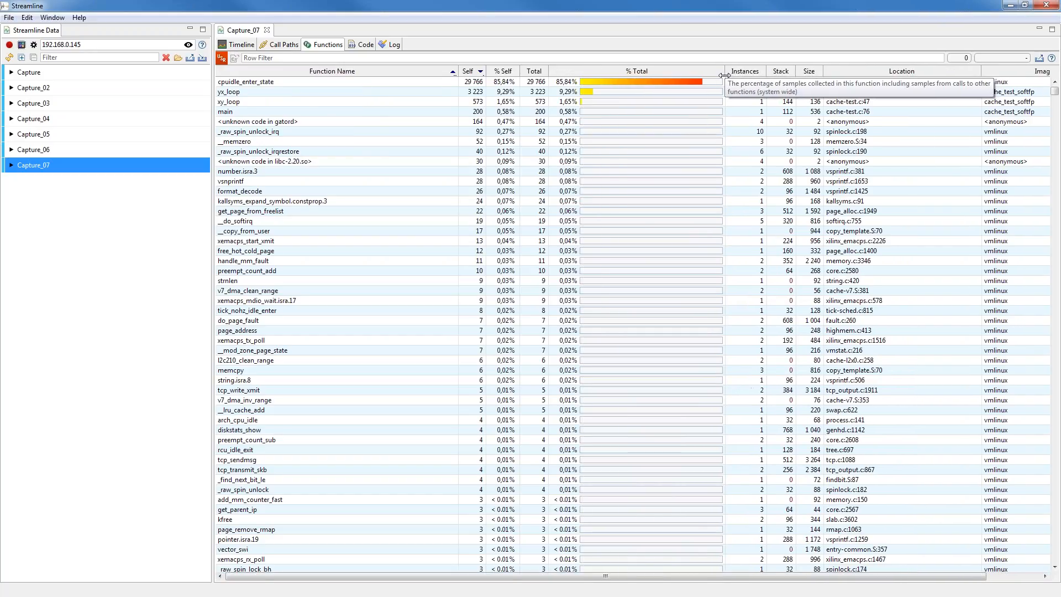
# Step: Display the heat map below the timeline charts and limit the analysed range to about 7 s to 11.3 s
pyautogui.click(241, 47)
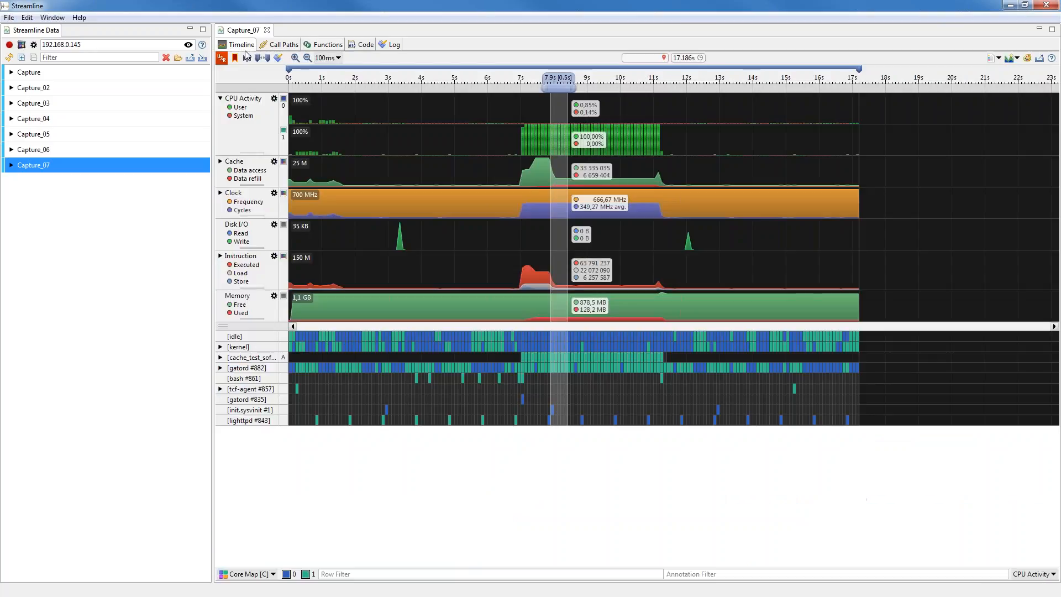
pyautogui.click(248, 575)
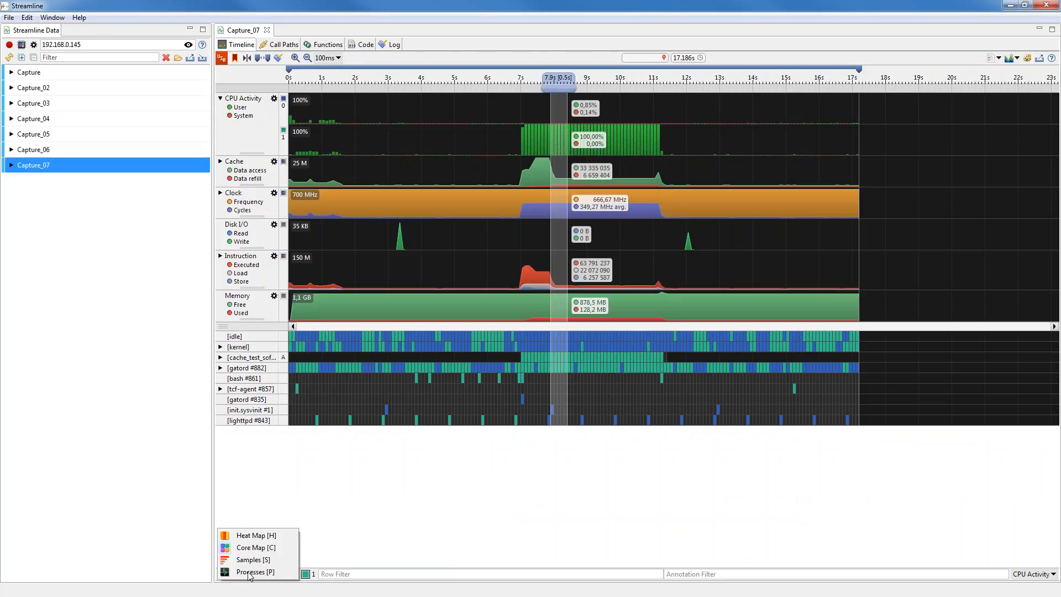
pyautogui.click(253, 535)
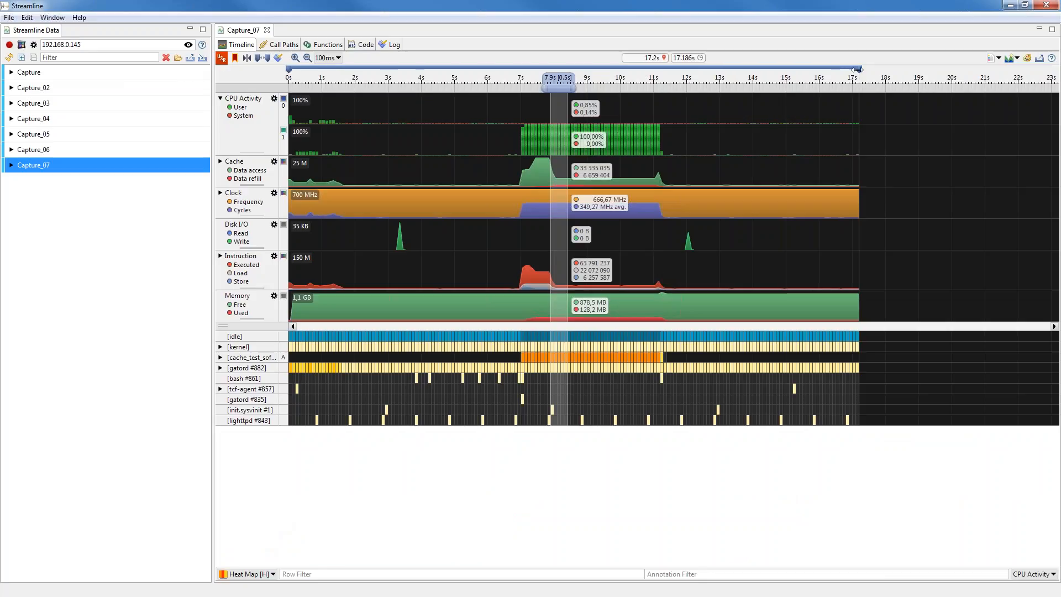
pyautogui.moveTo(853, 84); pyautogui.dragTo(663, 96)
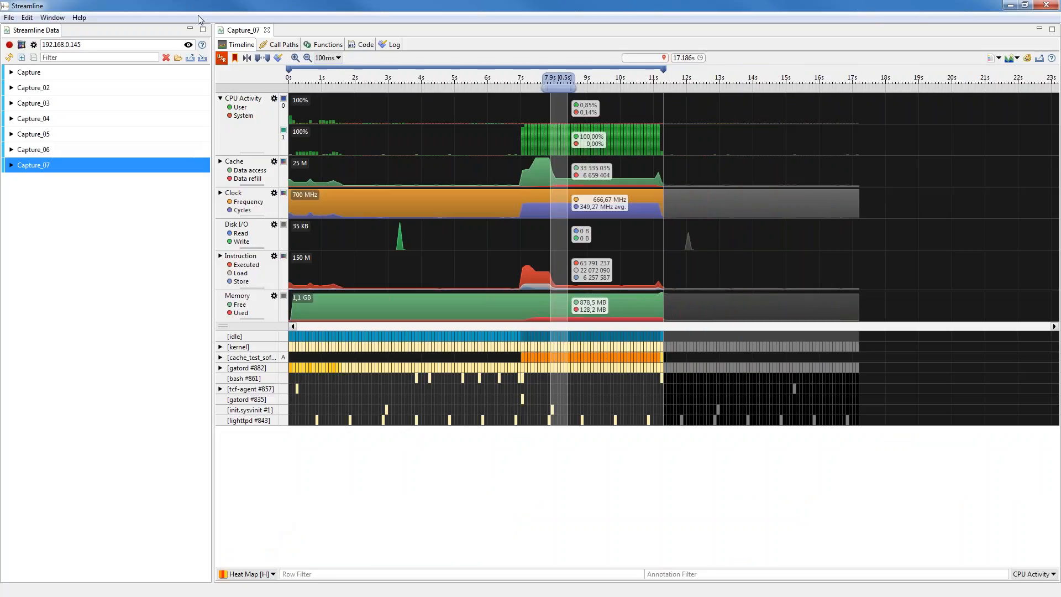
pyautogui.moveTo(289, 70); pyautogui.dragTo(522, 107)
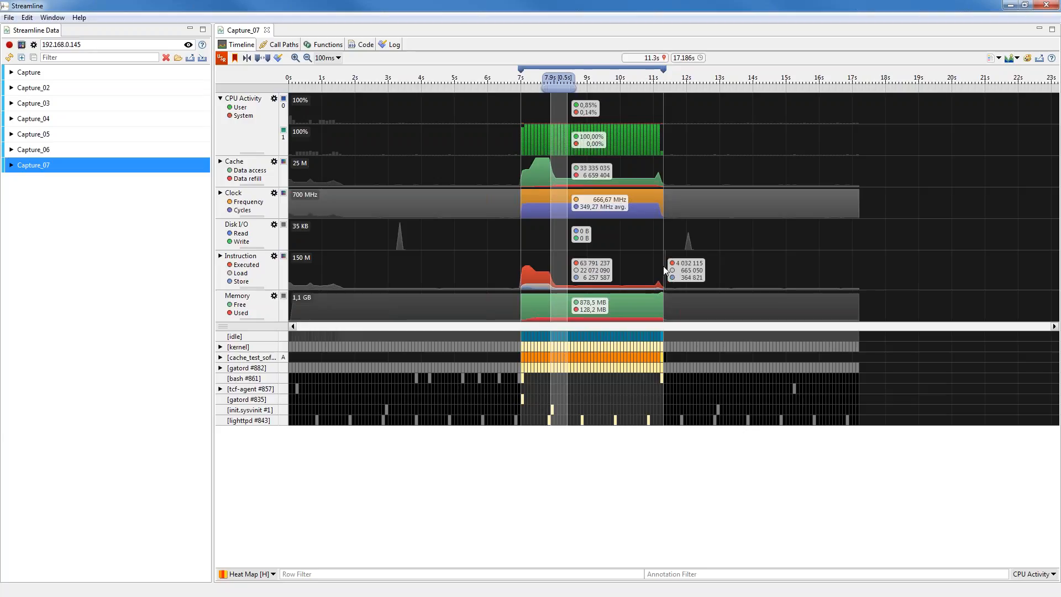
# Step: Show the call paths for the limited range and expand the cache_test_soft process and its thread down to the functions
pyautogui.click(280, 47)
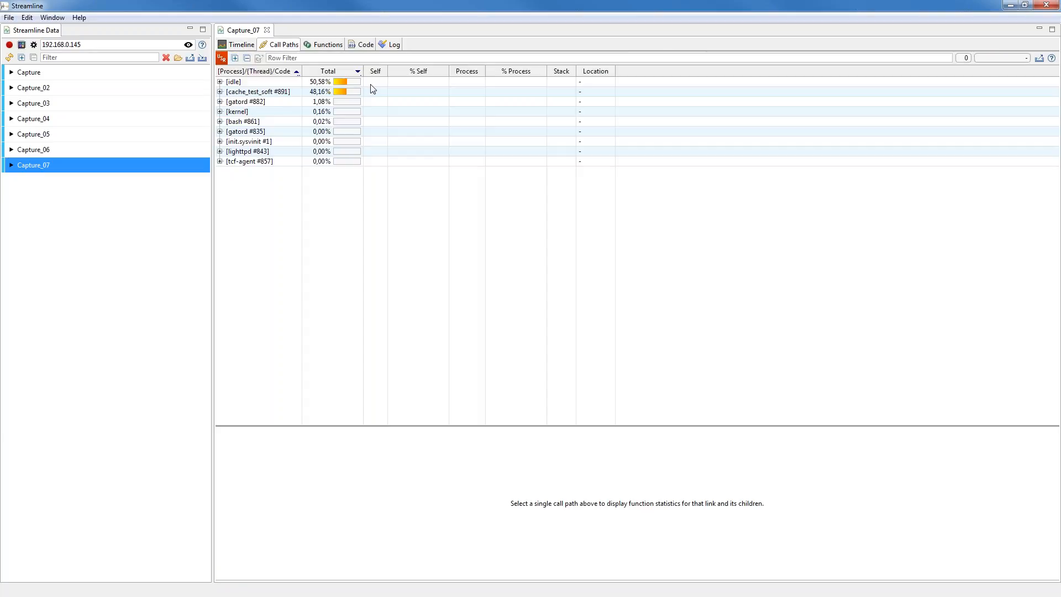
pyautogui.click(263, 93)
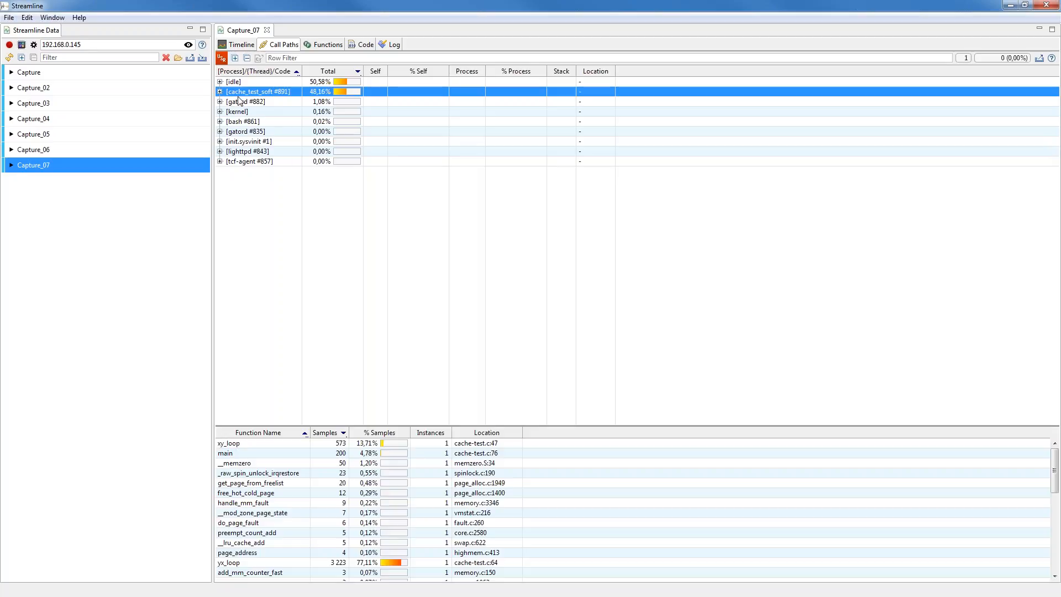
pyautogui.click(220, 92)
pyautogui.click(227, 102)
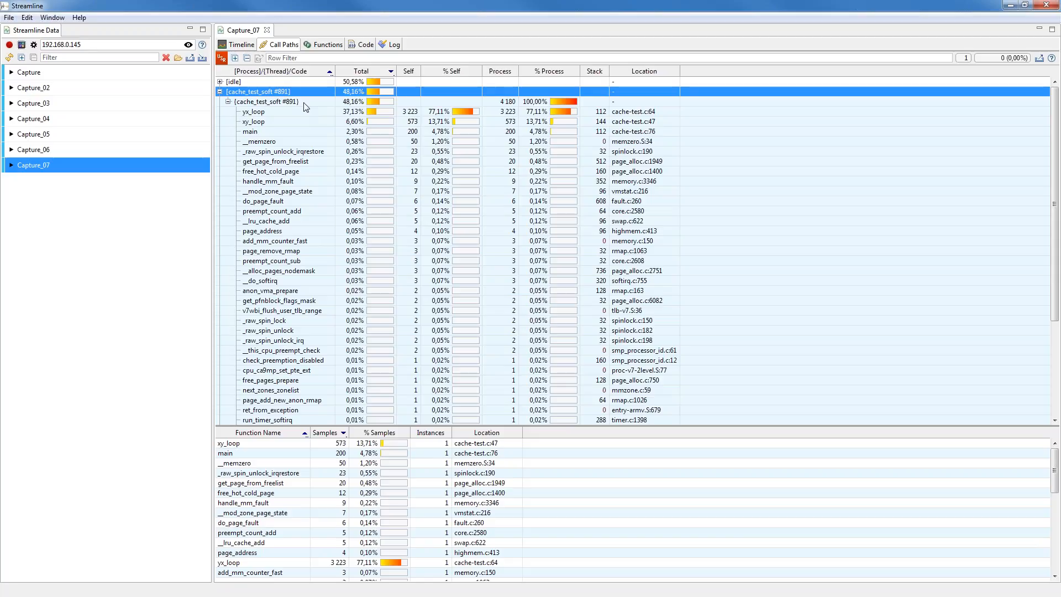
# Step: Compare the function list for the limited range and open the source code of the yx_loop function
pyautogui.click(324, 44)
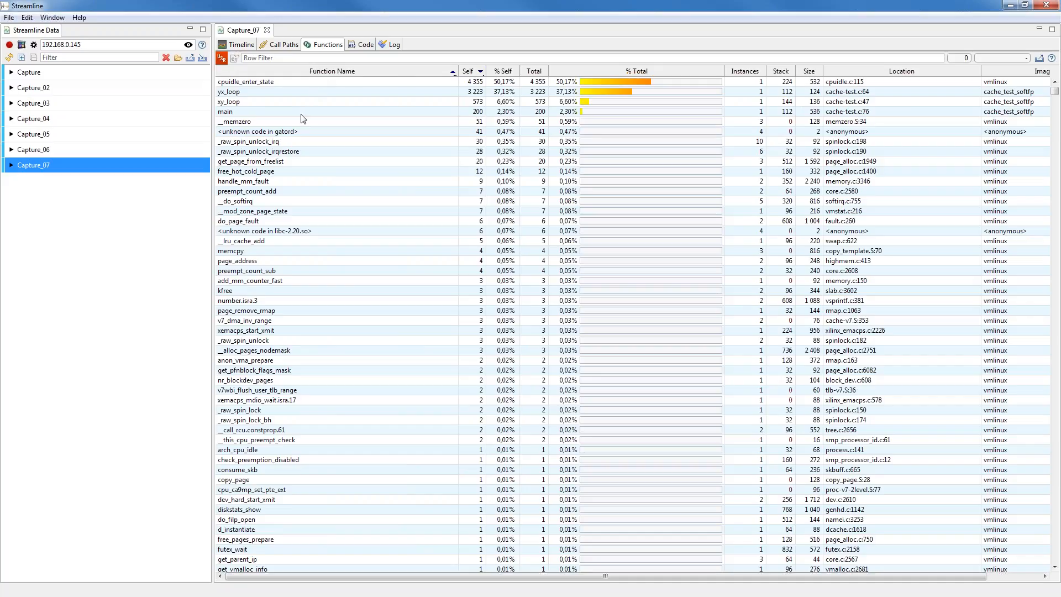
pyautogui.click(286, 46)
pyautogui.click(329, 46)
pyautogui.click(248, 92)
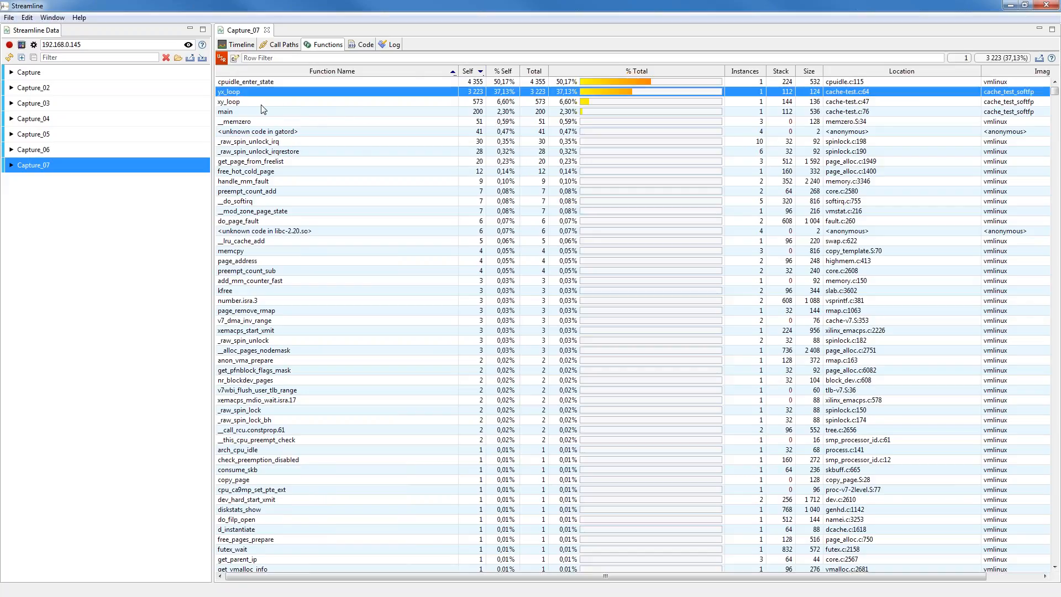
pyautogui.doubleClick(261, 91)
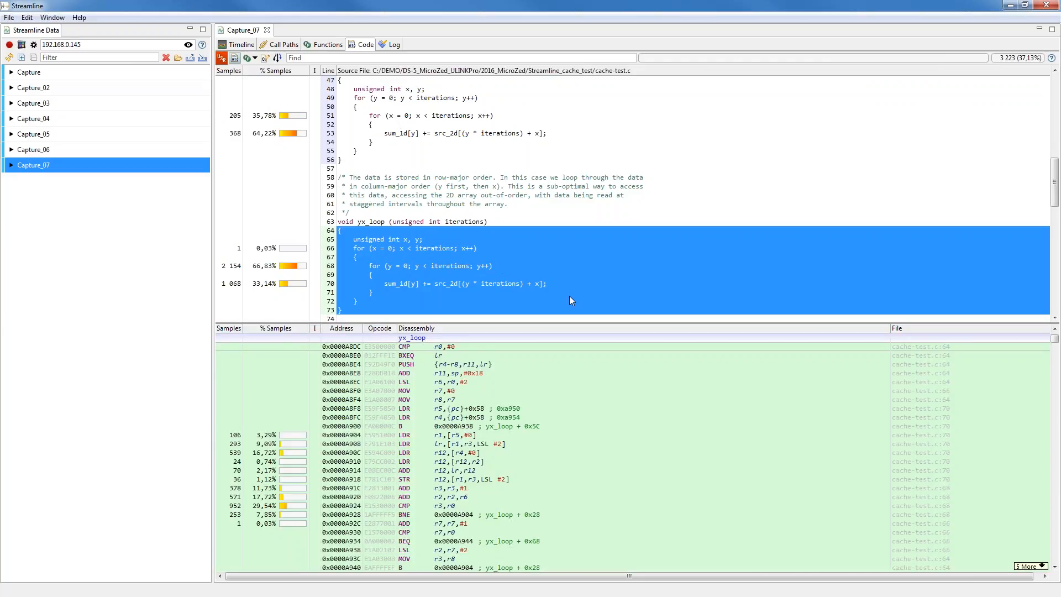
# Step: Examine the samples and matching disassembly of the inner loop statement on line 68 and the sum statement on line 70
pyautogui.click(563, 283)
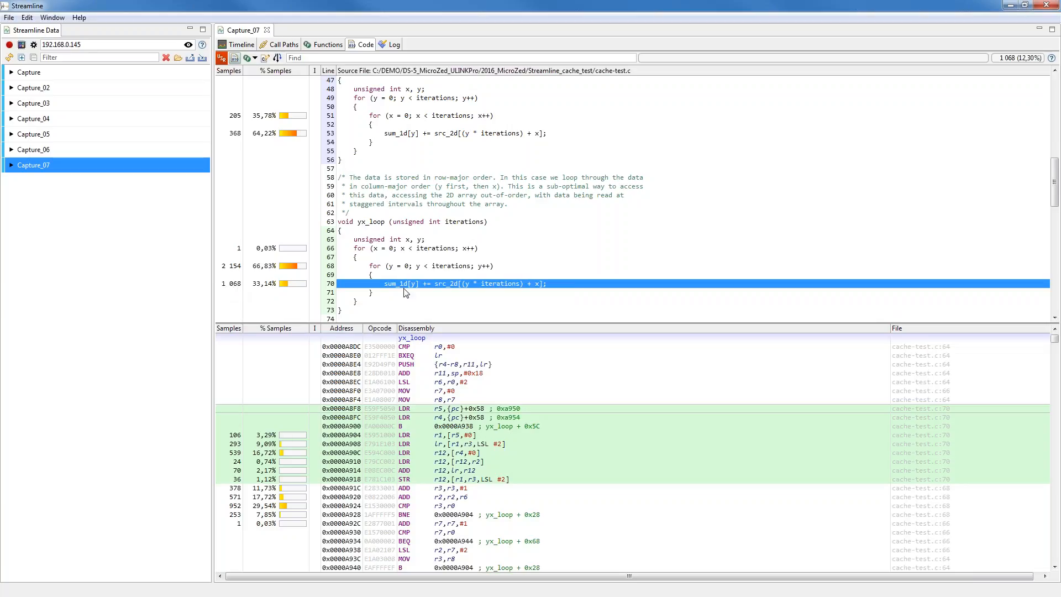
pyautogui.click(504, 267)
pyautogui.click(554, 286)
pyautogui.click(507, 266)
pyautogui.click(497, 250)
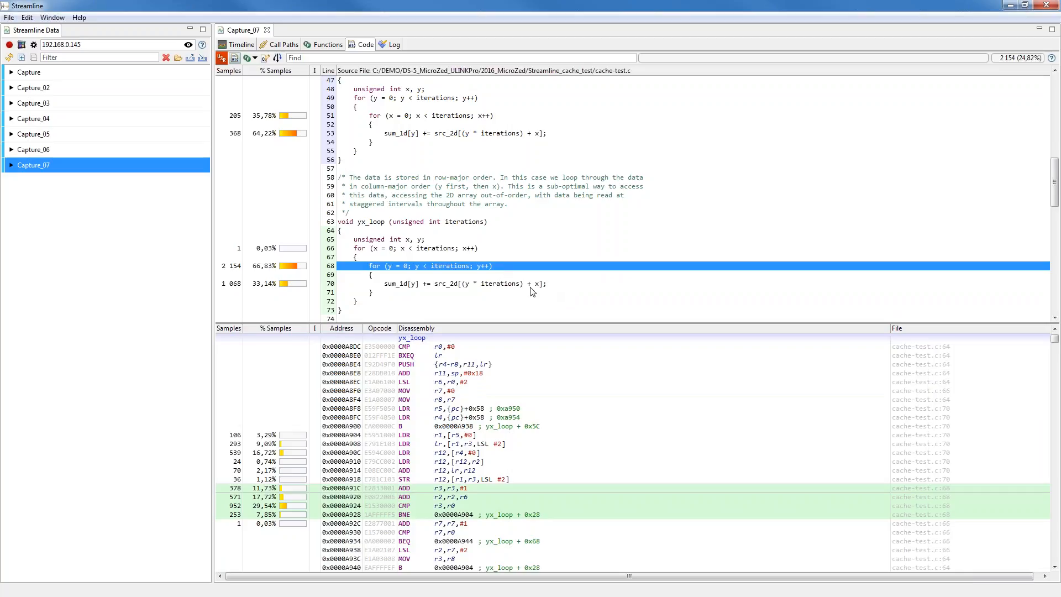
pyautogui.click(560, 284)
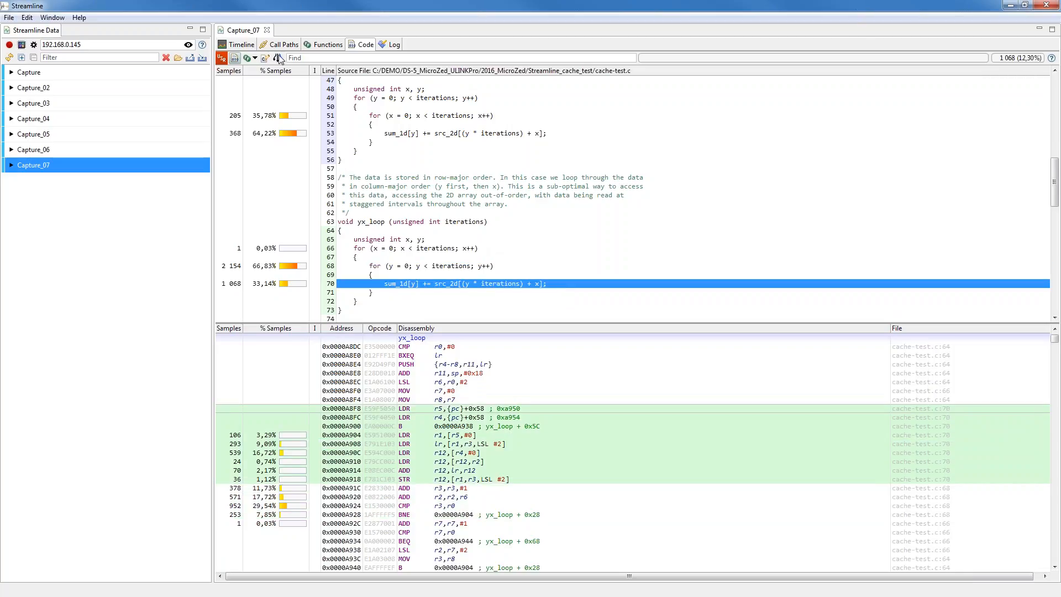
# Step: Reset the timeline's analysed range to the full capture and view the available time resolutions without changing the setting
pyautogui.click(238, 44)
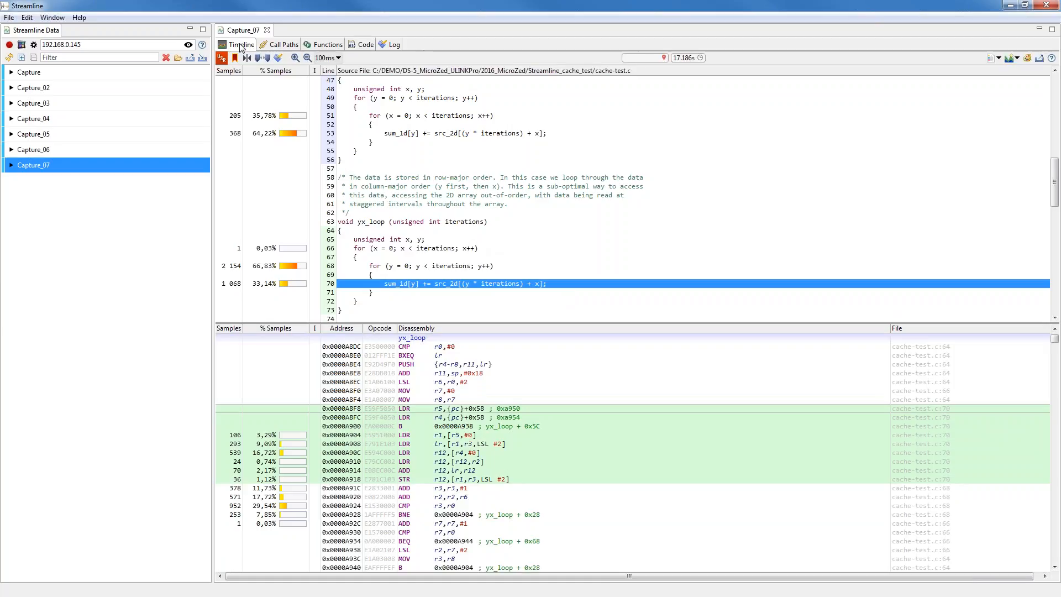
pyautogui.click(1013, 57)
pyautogui.click(903, 164)
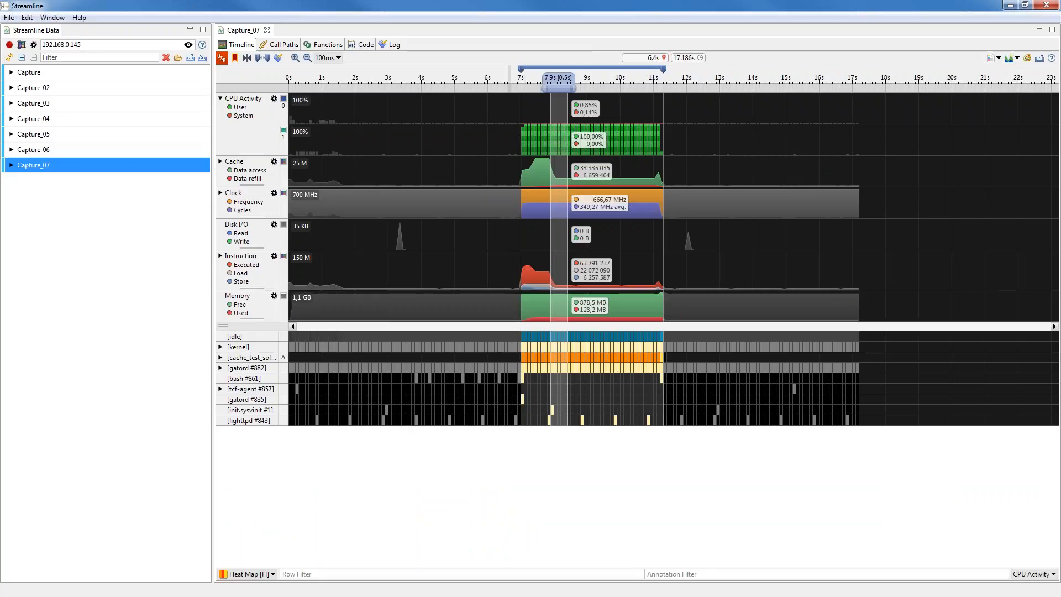
pyautogui.click(263, 60)
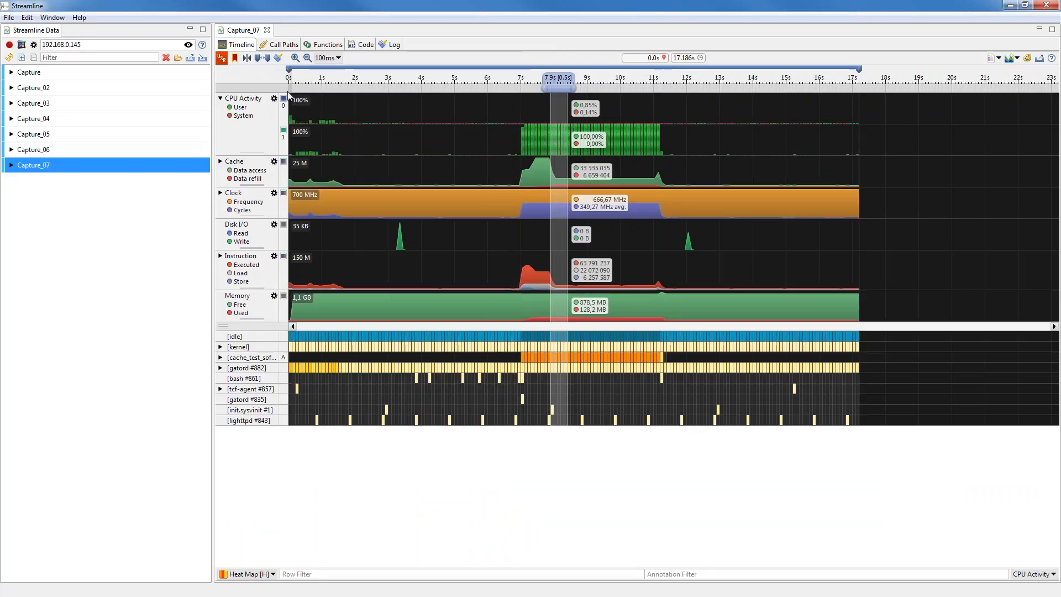
pyautogui.click(338, 58)
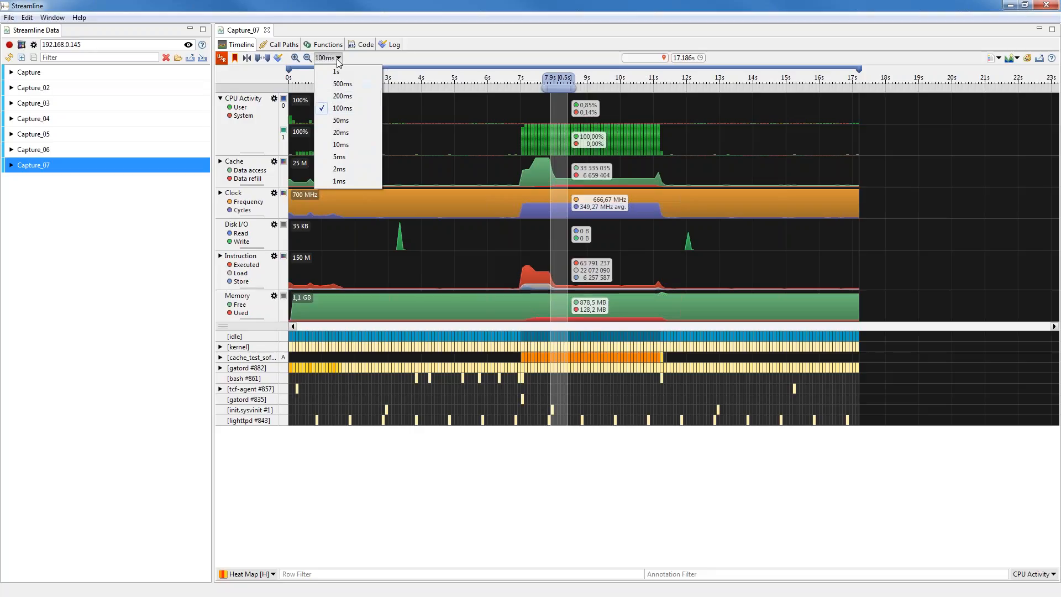
pyautogui.click(383, 58)
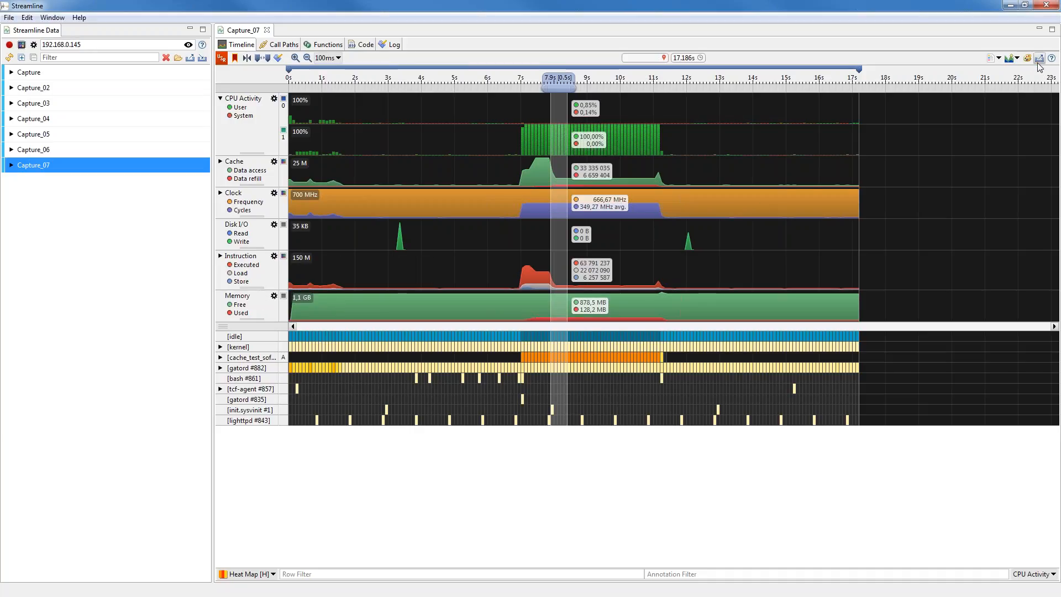
# Step: Add a new blank chart to the timeline, create a series in it, and title the chart Demo
pyautogui.click(1016, 58)
pyautogui.click(1019, 65)
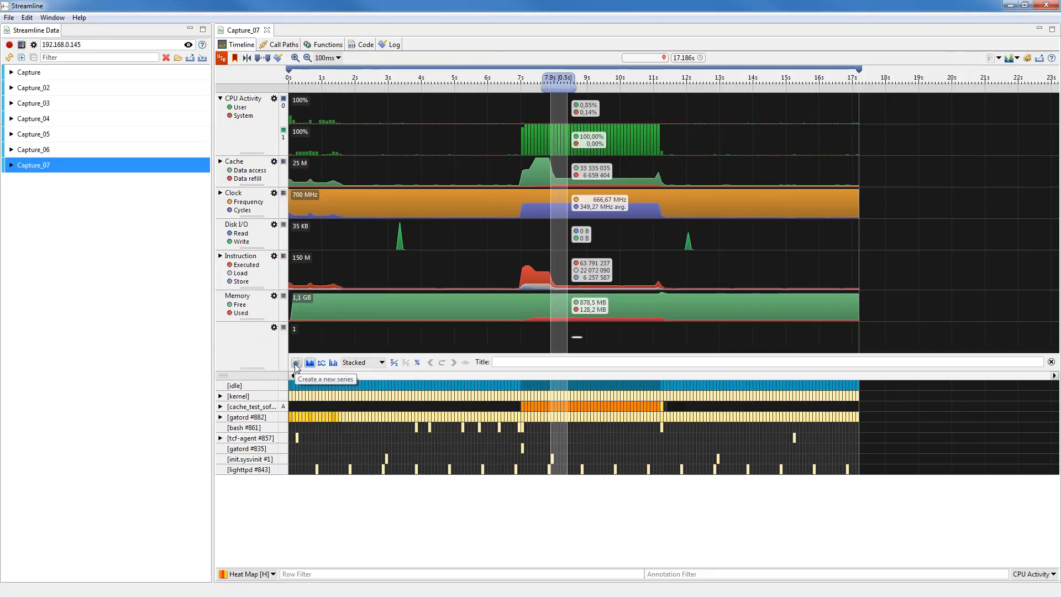
pyautogui.click(296, 363)
pyautogui.click(522, 360)
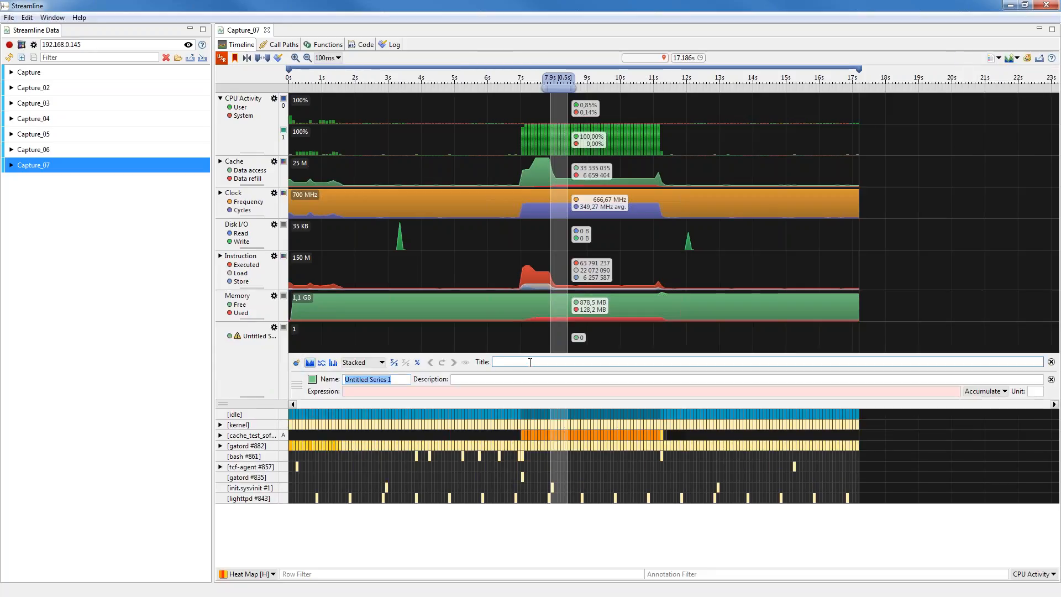
pyautogui.write('Demo')
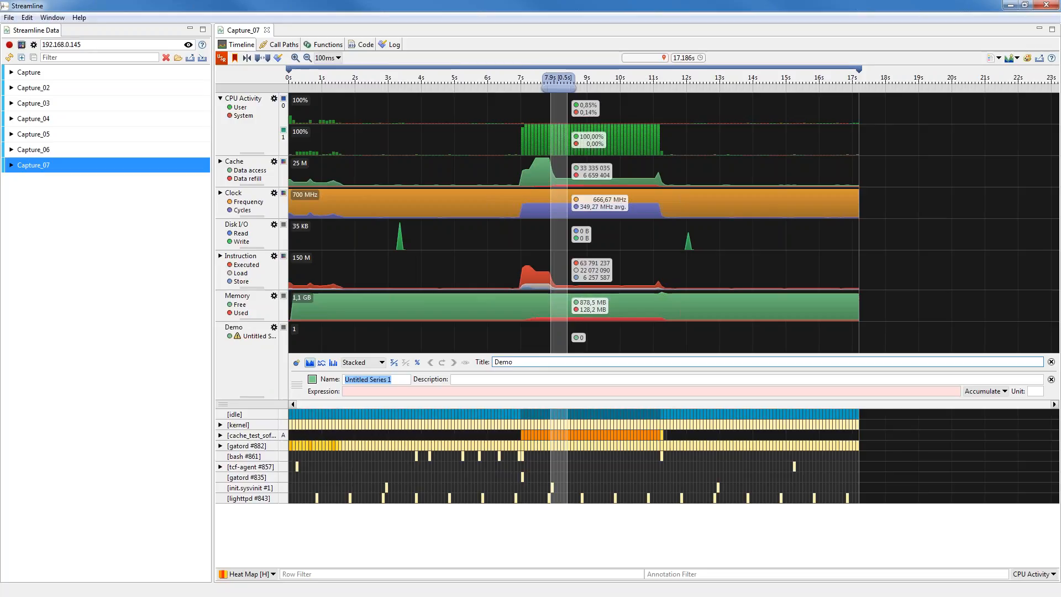
# Step: Name the Demo chart's new series CPI and enter CPI as its description
pyautogui.press('Tab')
pyautogui.write('C')
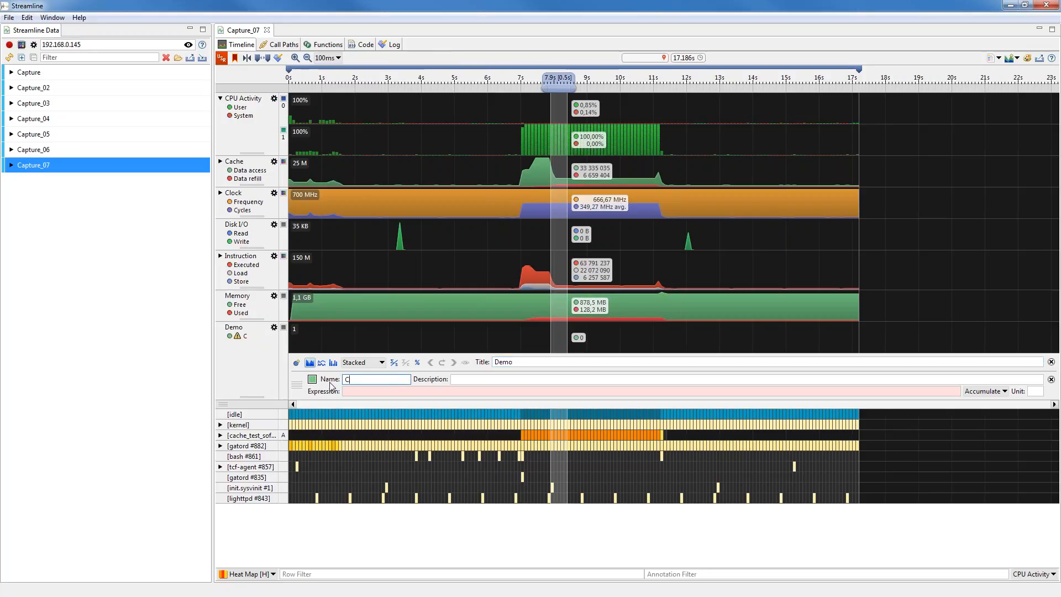
pyautogui.write('PI')
pyautogui.click(542, 379)
pyautogui.write('C')
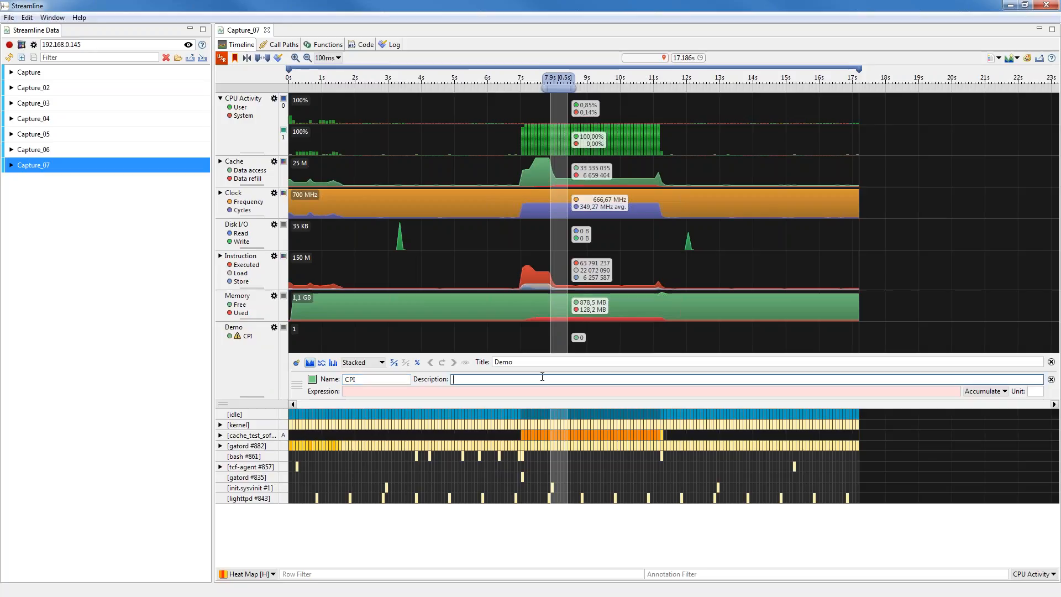
pyautogui.write('PI')
# Step: Define the CPI series expression as $ClockCycles/$InstructionExecuted using the suggested counter variables
pyautogui.click(414, 392)
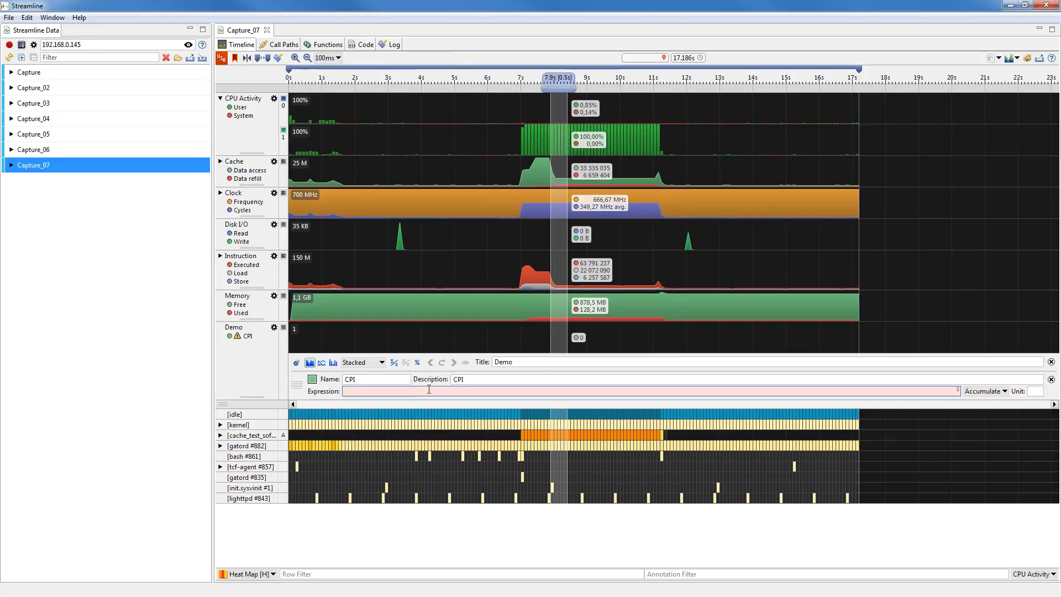
pyautogui.hotkey('ctrl', 'space')
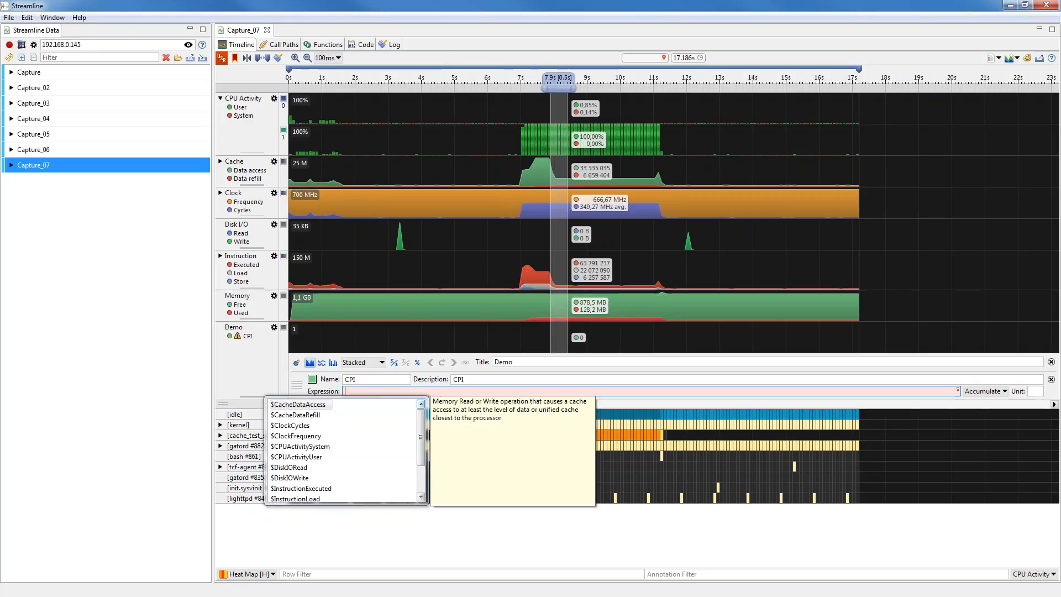
pyautogui.moveTo(421, 426); pyautogui.dragTo(415, 475)
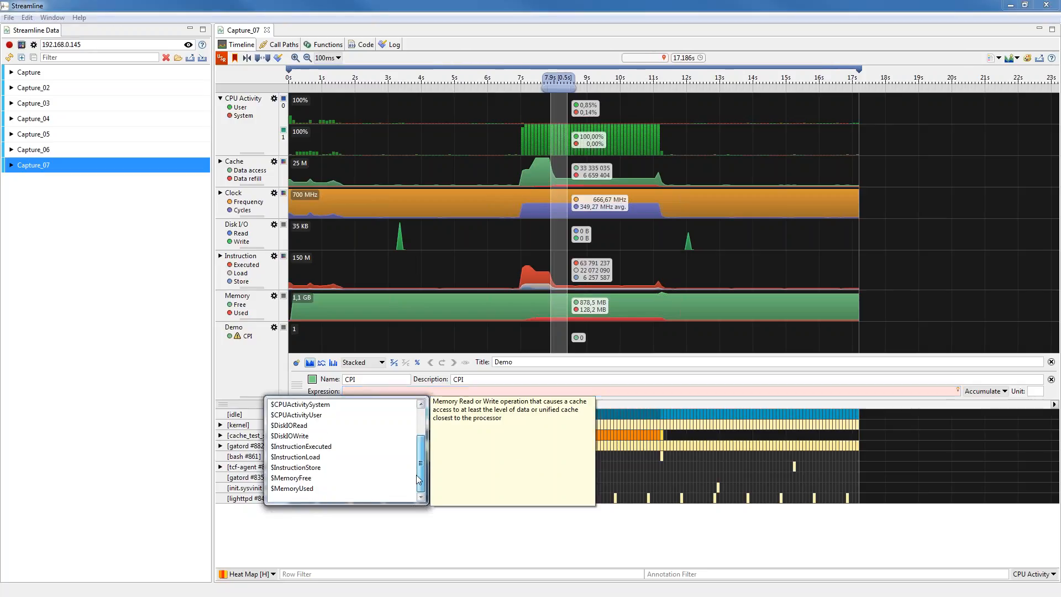
pyautogui.click(423, 410)
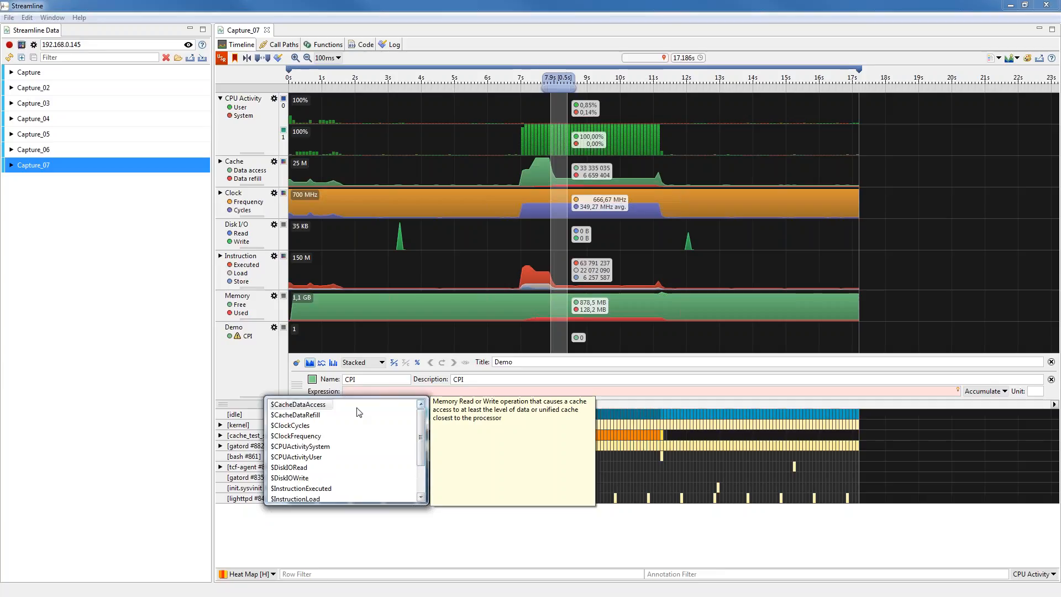
pyautogui.click(298, 426)
pyautogui.doubleClick(298, 427)
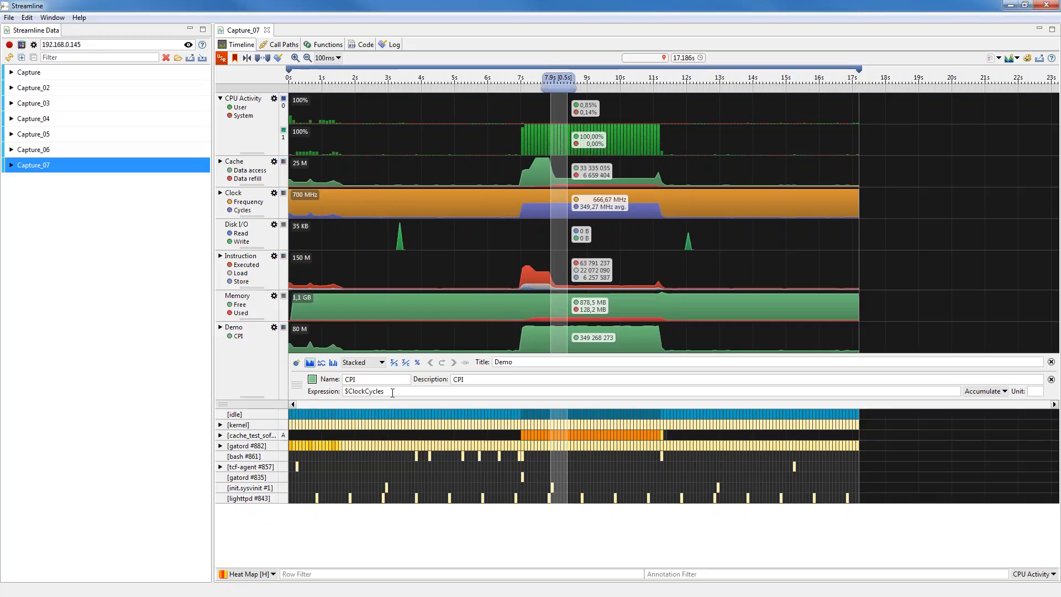
pyautogui.write('/')
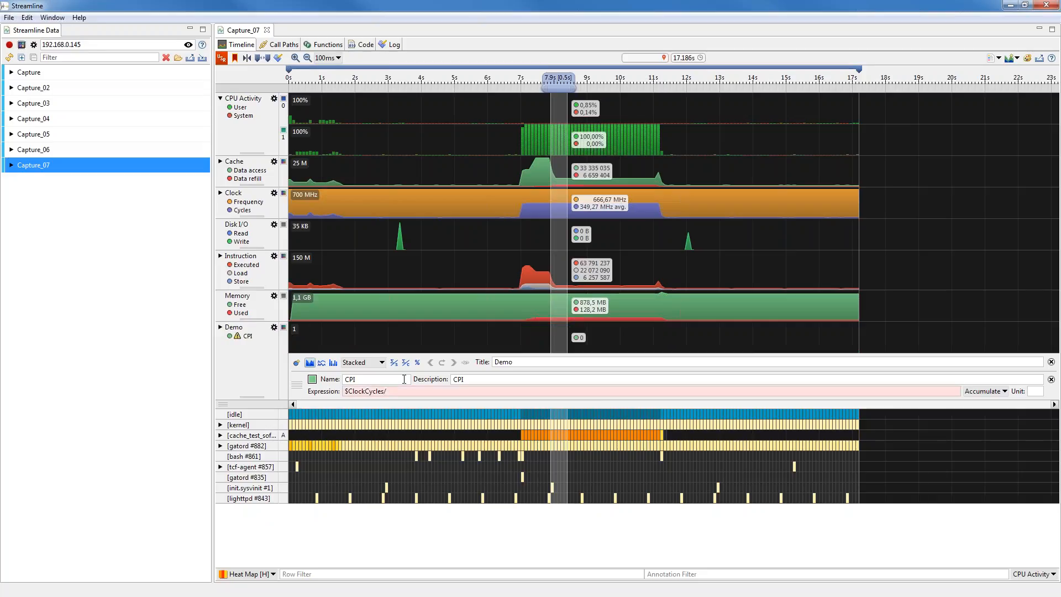
pyautogui.hotkey('ctrl', 'space')
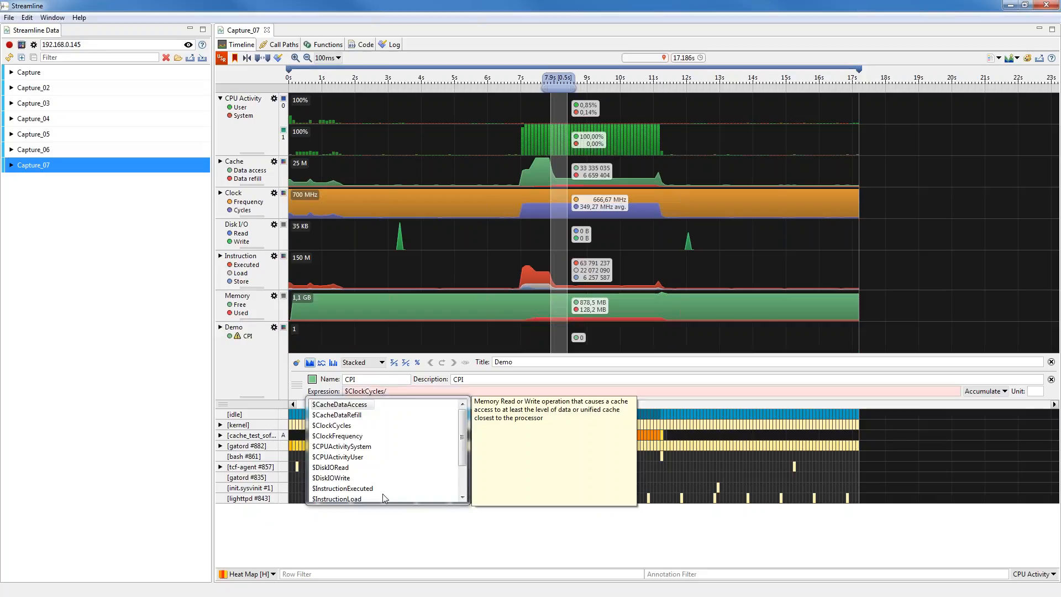
pyautogui.doubleClick(360, 488)
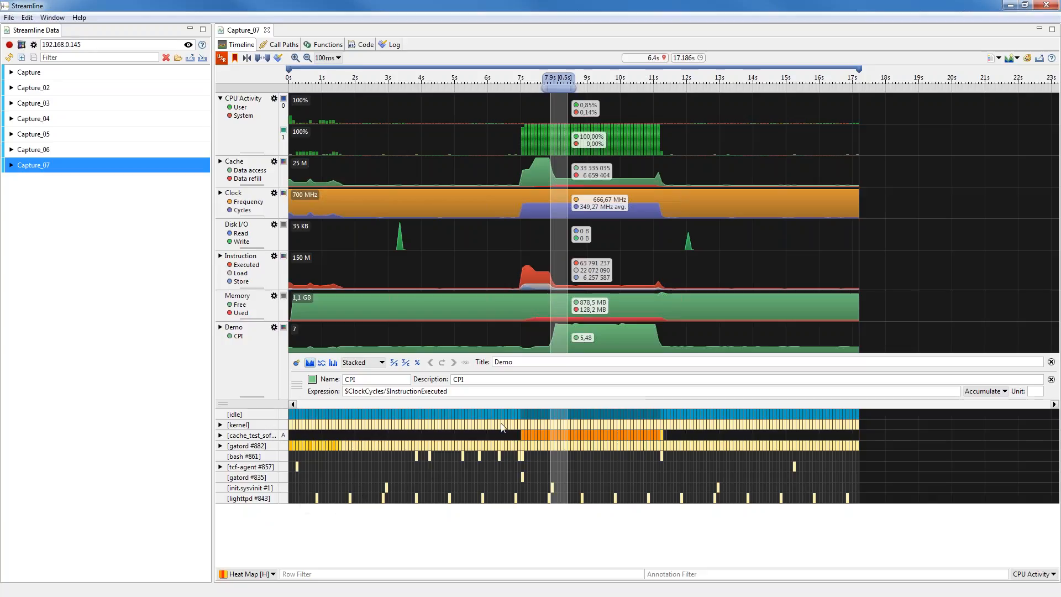
# Step: Close the Demo chart's configuration and expand the chart to show CPI separately for each core
pyautogui.click(274, 328)
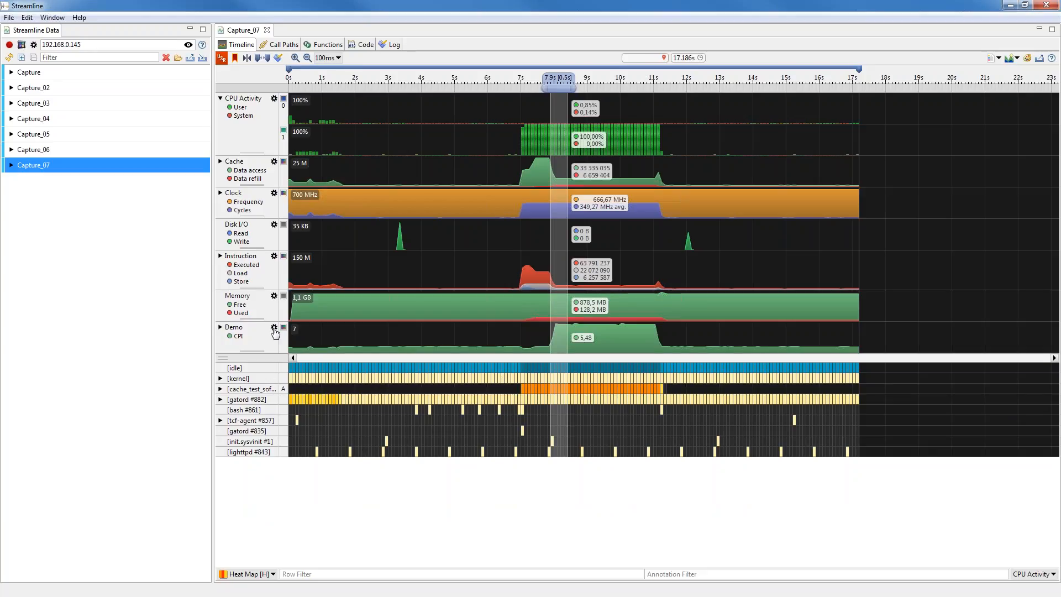
pyautogui.click(219, 328)
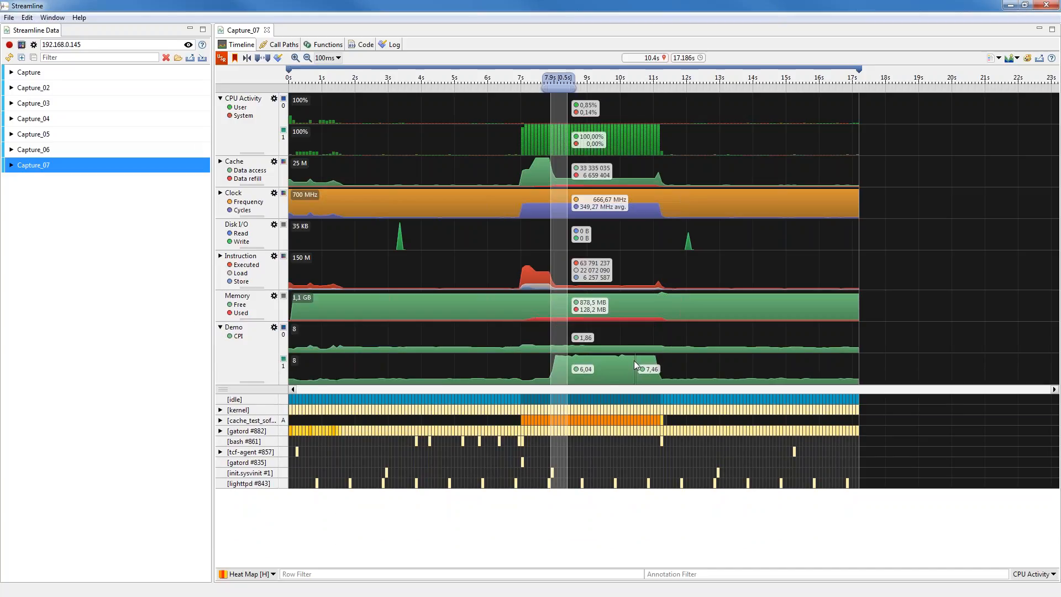